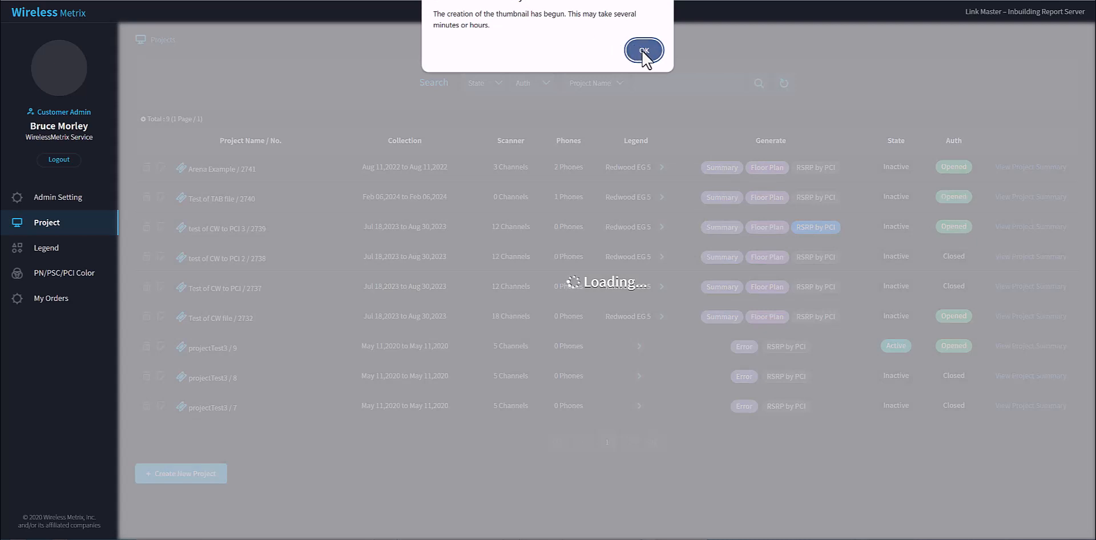
Acknowledge the thumbnail creation notice and open the report settings of the Arena Example project.
click(643, 51)
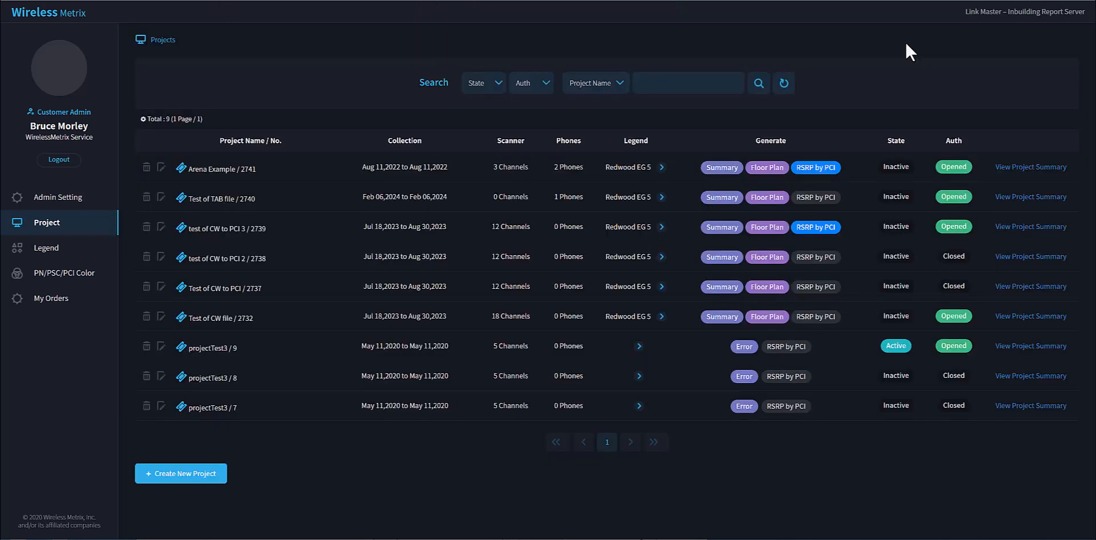
click(1037, 170)
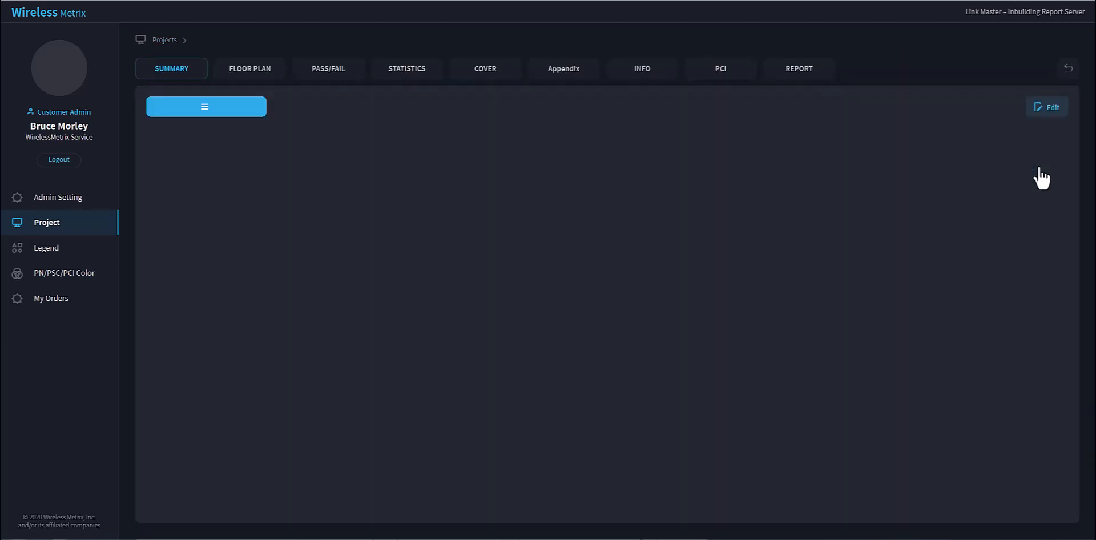
click(799, 69)
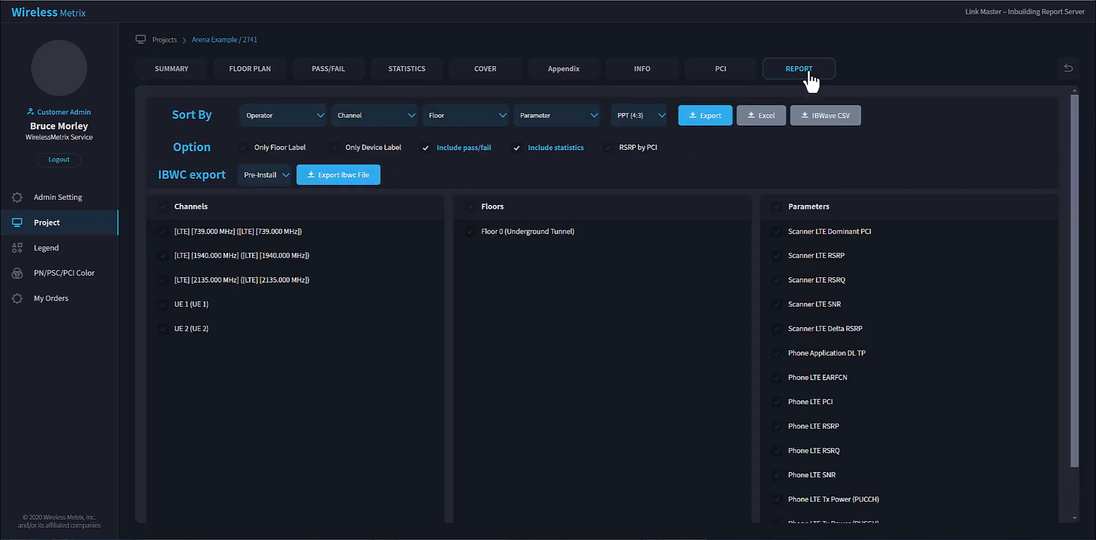
Enable RSRP by PCI for the report and exclude the pass/fail and statistics sections.
click(609, 149)
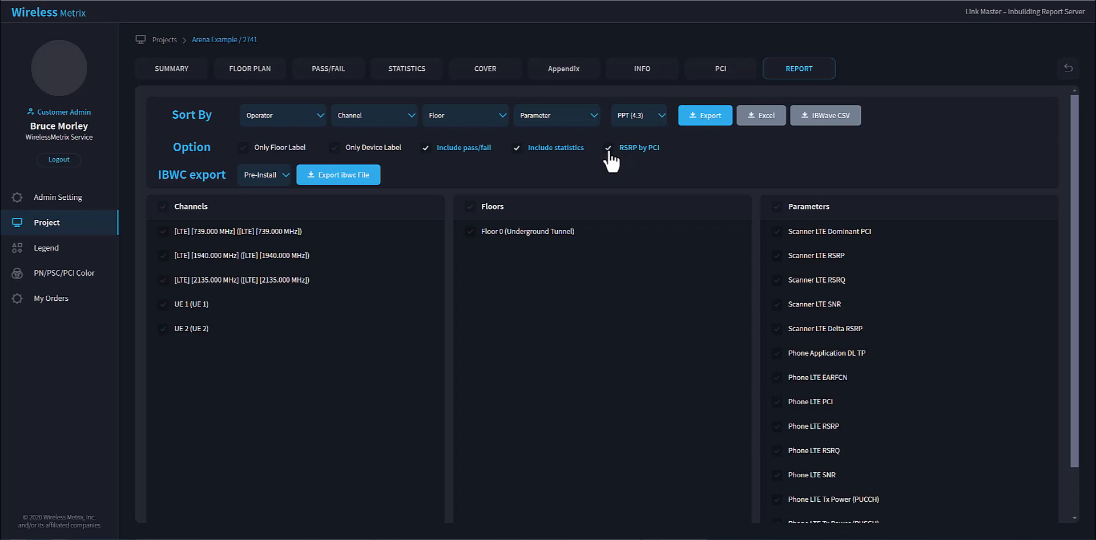
click(520, 150)
click(426, 150)
Export a PDF report of the three LTE channels on Floor 0 with Scanner LTE Dominant PCI and Scanner LTE RSRP.
click(162, 234)
click(163, 257)
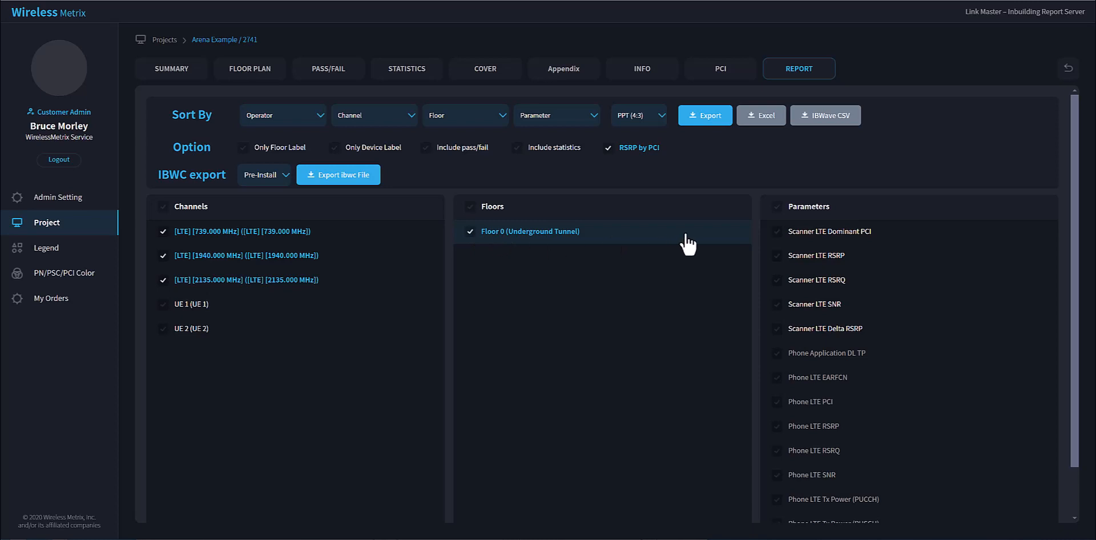
click(777, 258)
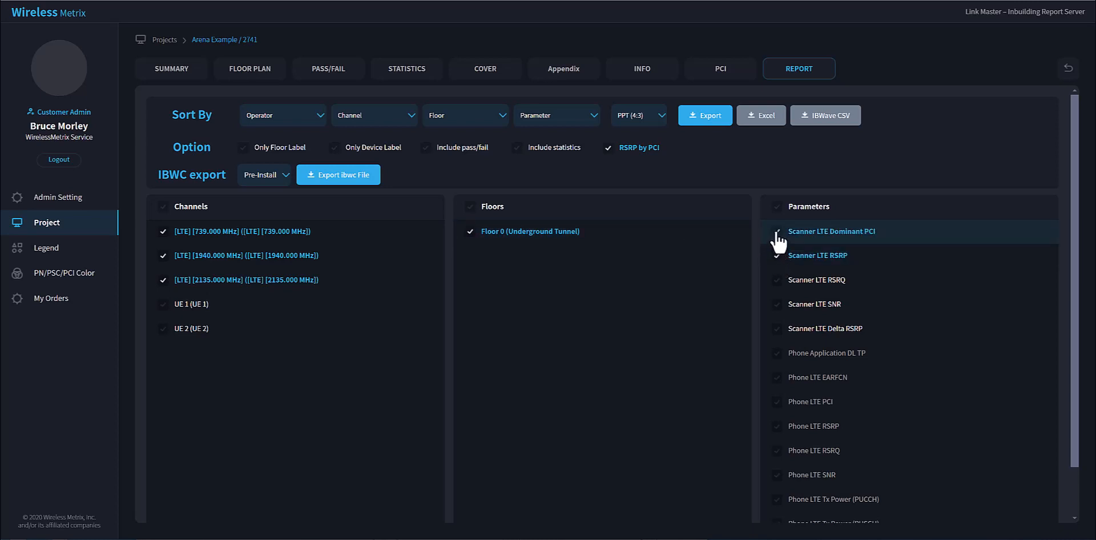
click(660, 116)
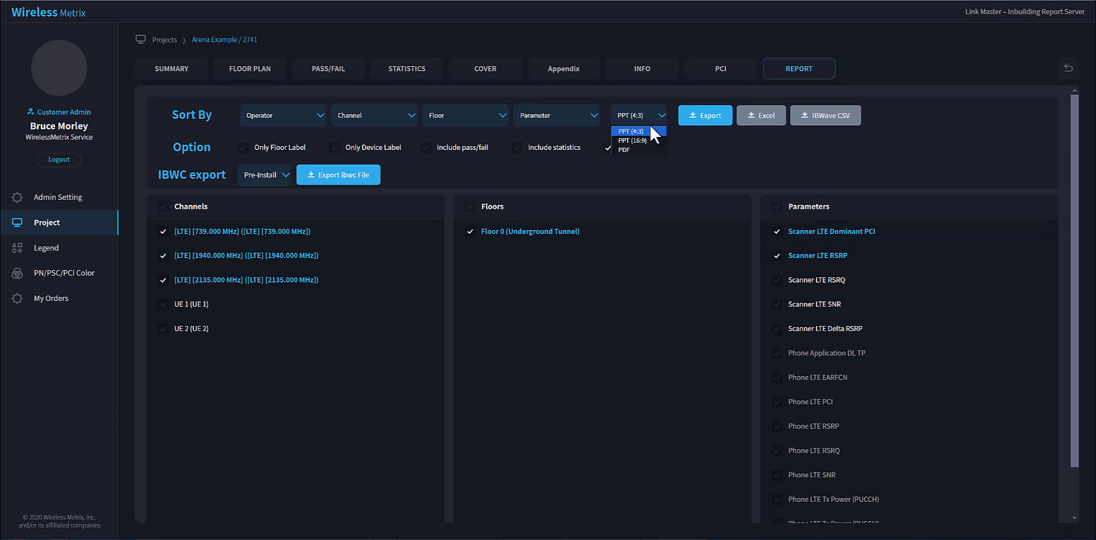
click(707, 116)
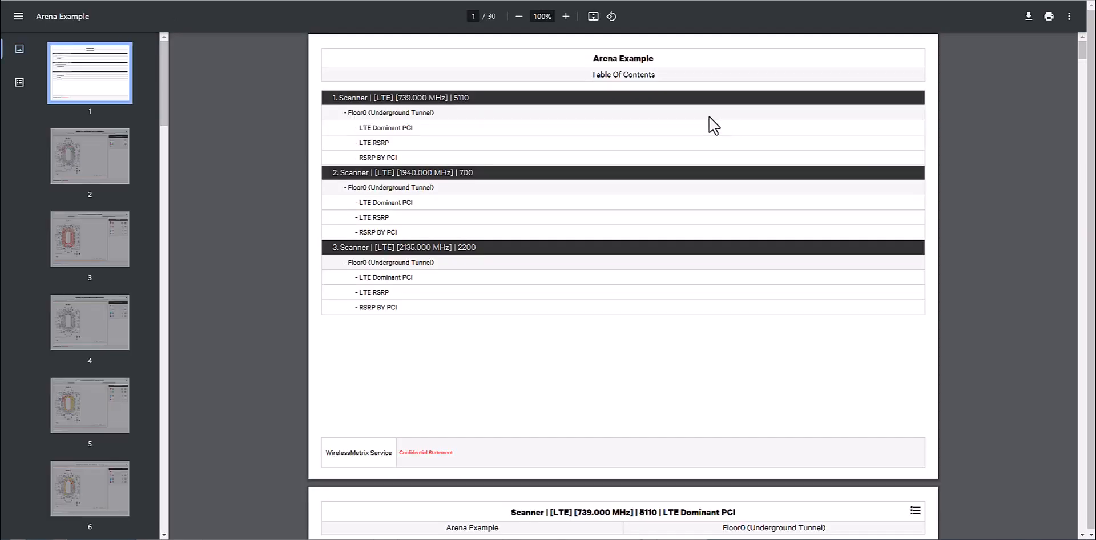
Go from the contents to the 739 MHz RSRP BY PCI section and compare page 4 with the LTE Dominant PCI plot on page 2.
click(375, 158)
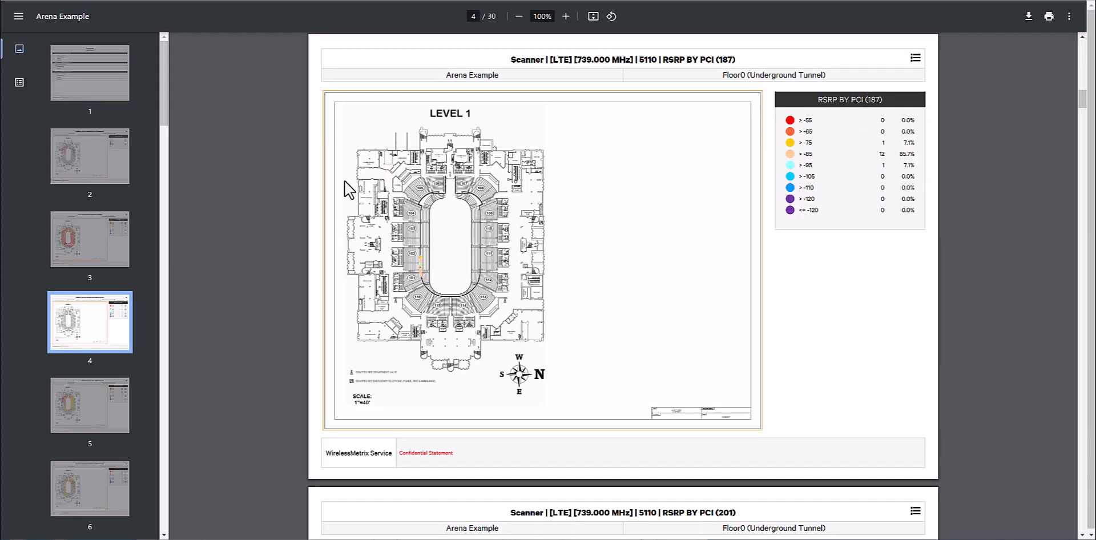
click(91, 181)
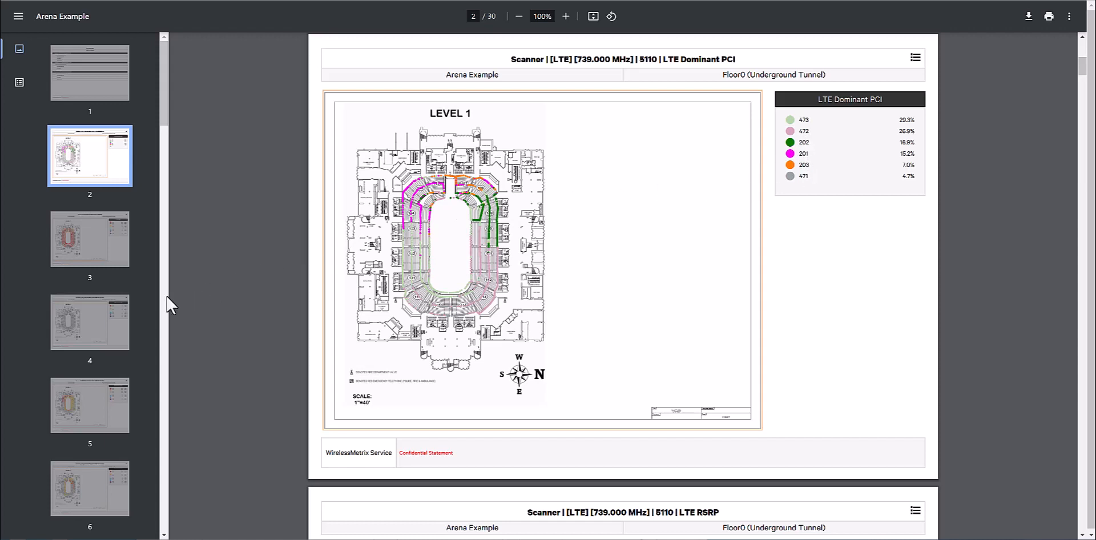
click(79, 333)
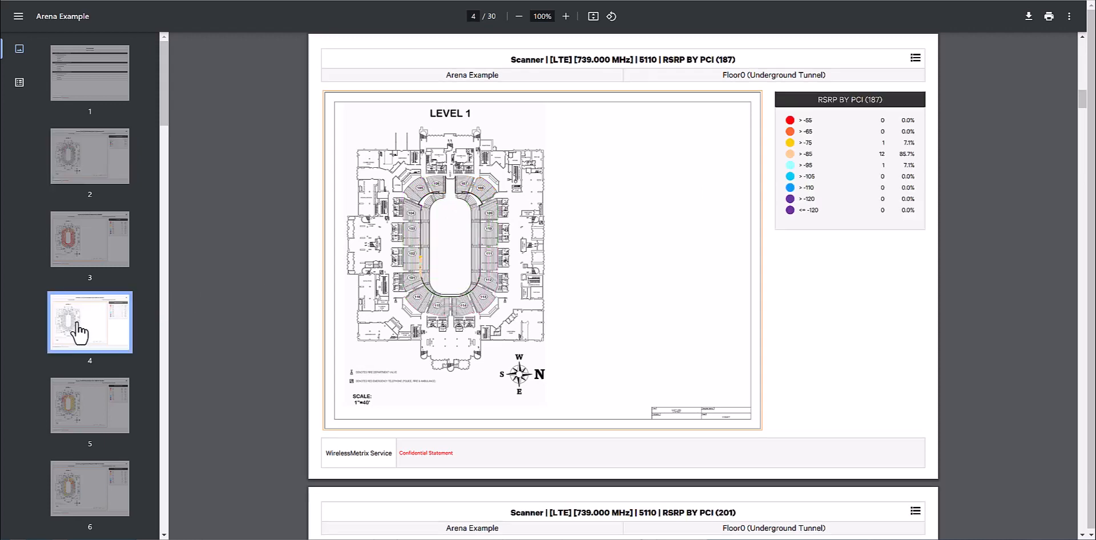
Review the 739 MHz RSRP BY PCI plots for PCIs 201, 202, 203, 471, 472 and 473, through to the 1940 MHz LTE Dominant PCI page.
click(94, 412)
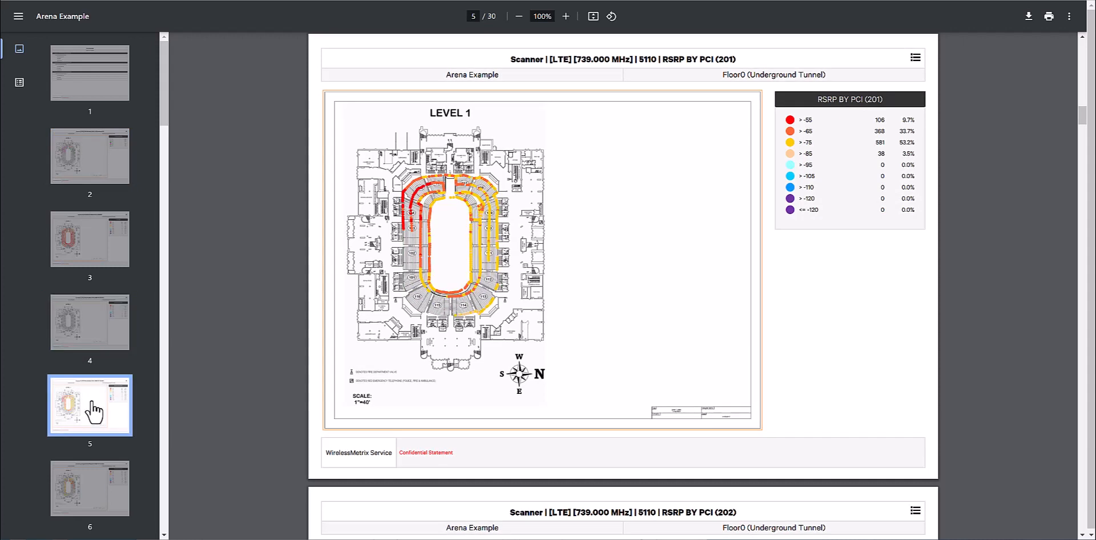
click(98, 488)
scroll(98, 488, down, 2)
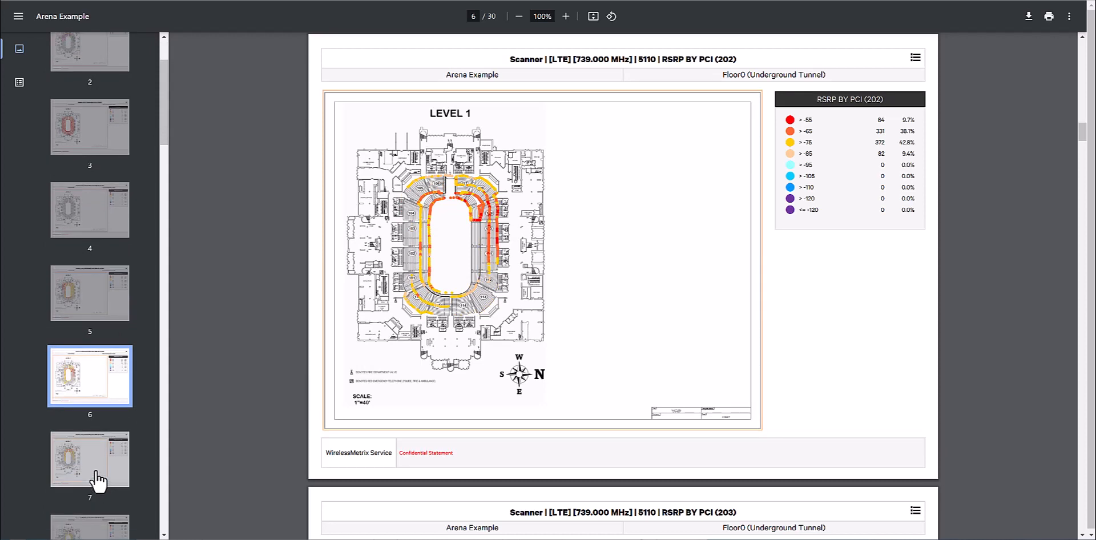
click(99, 473)
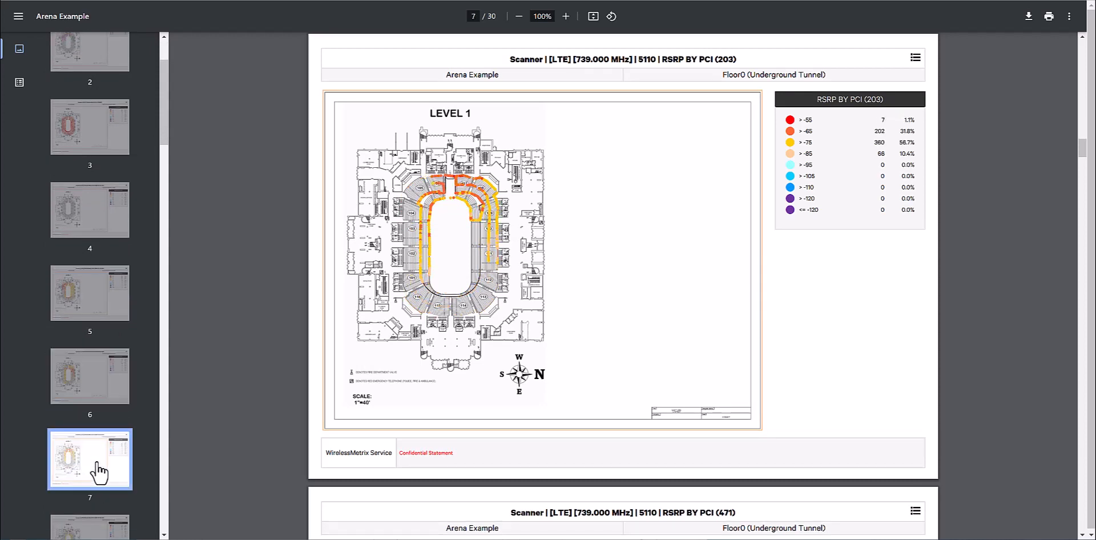
scroll(98, 472, down, 3)
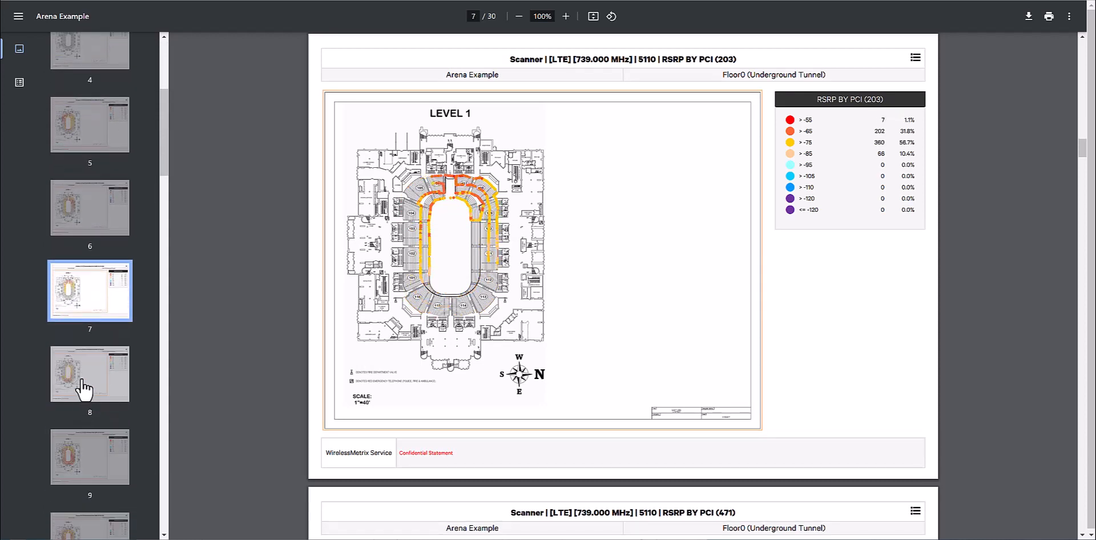
click(84, 390)
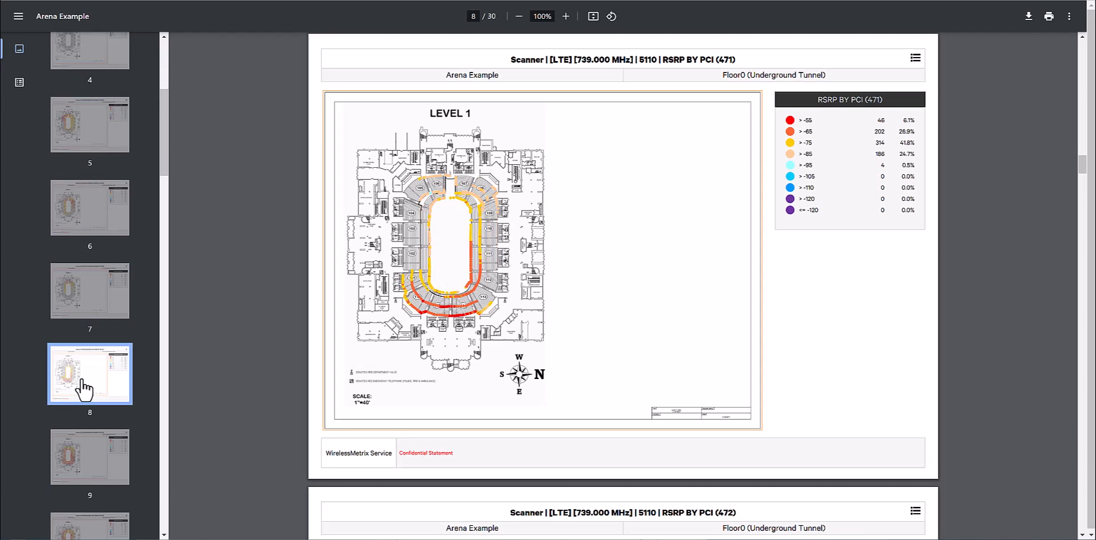
click(93, 458)
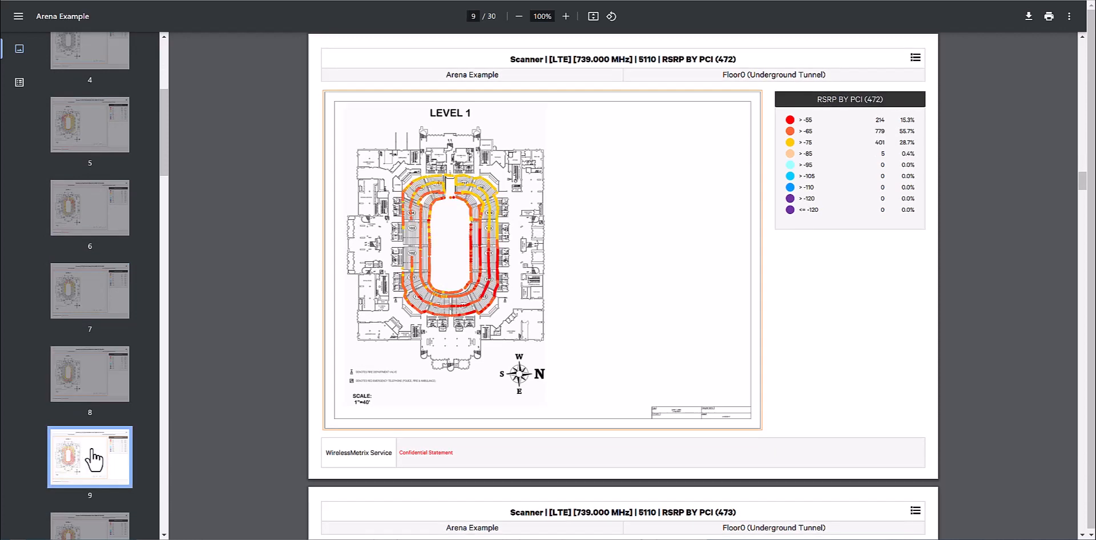
scroll(92, 448, down, 2)
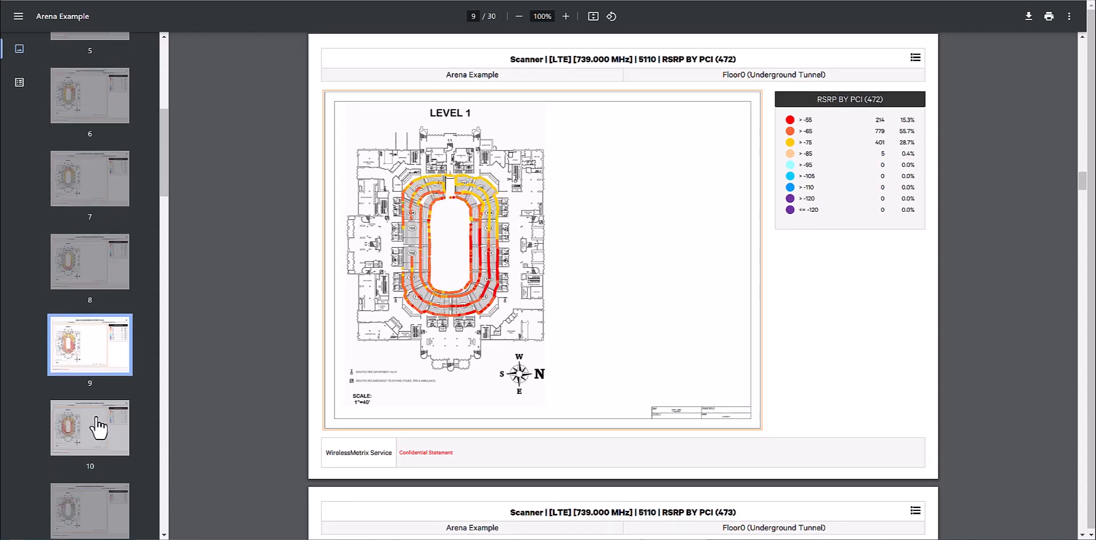
click(100, 427)
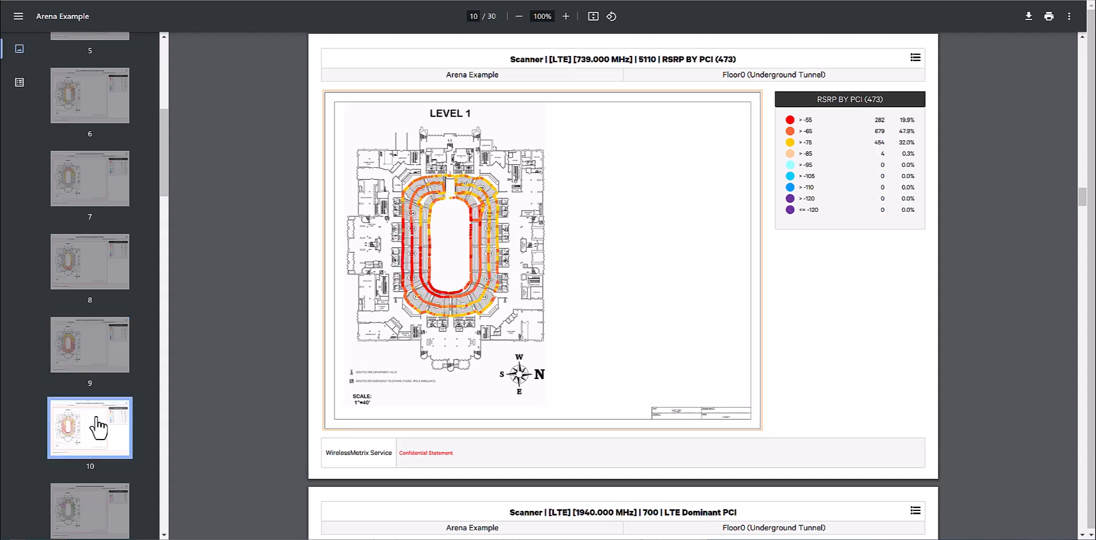
scroll(98, 428, down, 1)
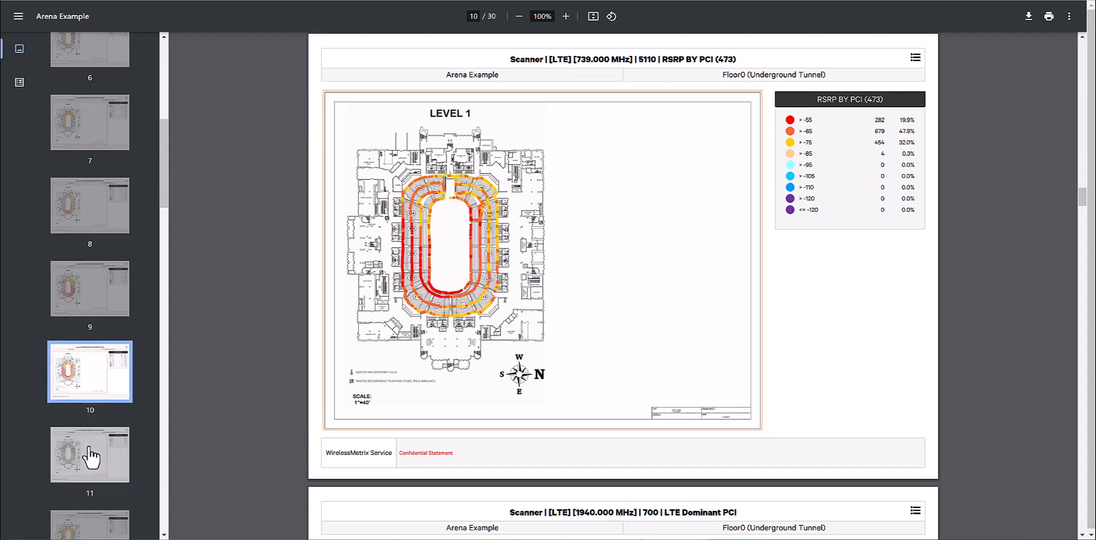
click(91, 457)
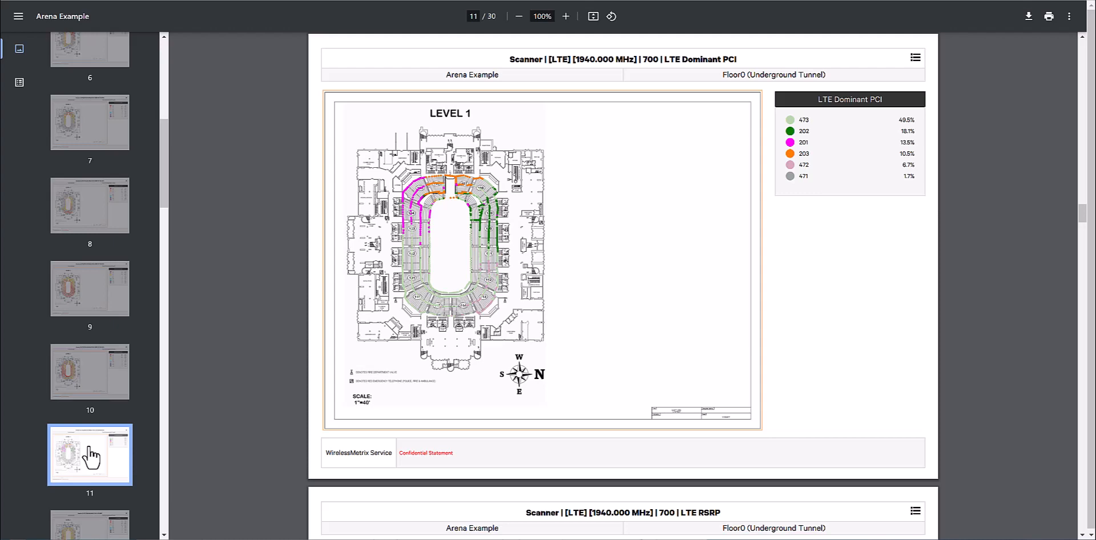
Return to the project and view the 739 MHz LTE Dominant PCI floor plan of Floor 0 with its legend.
click(285, 4)
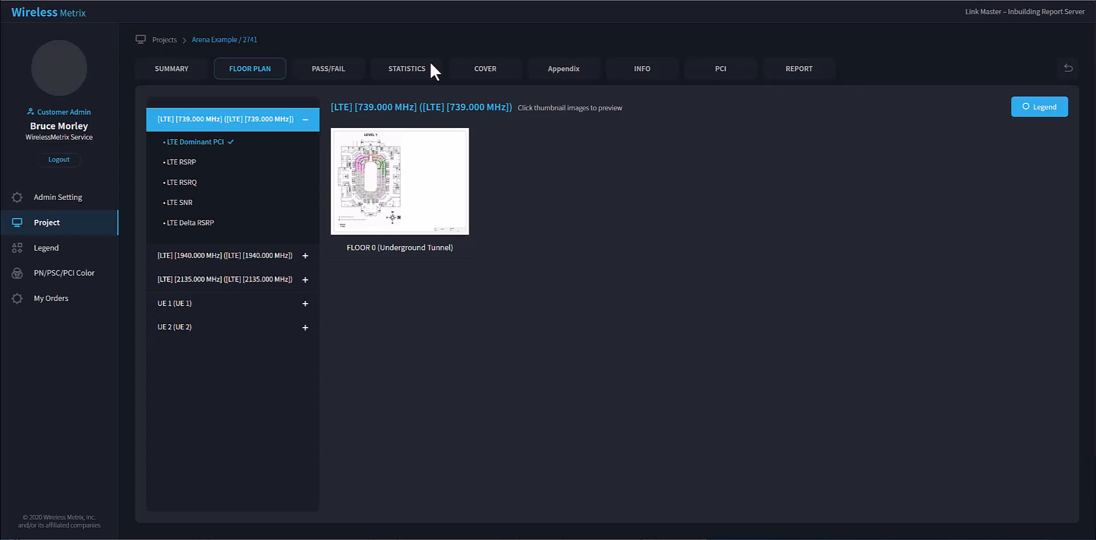
click(410, 186)
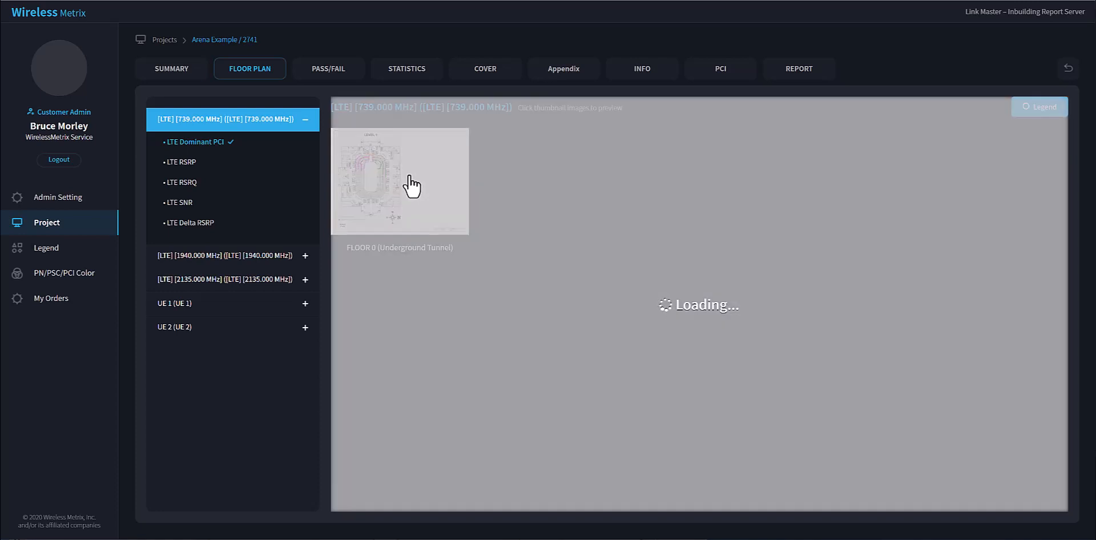
scroll(612, 292, down, 1)
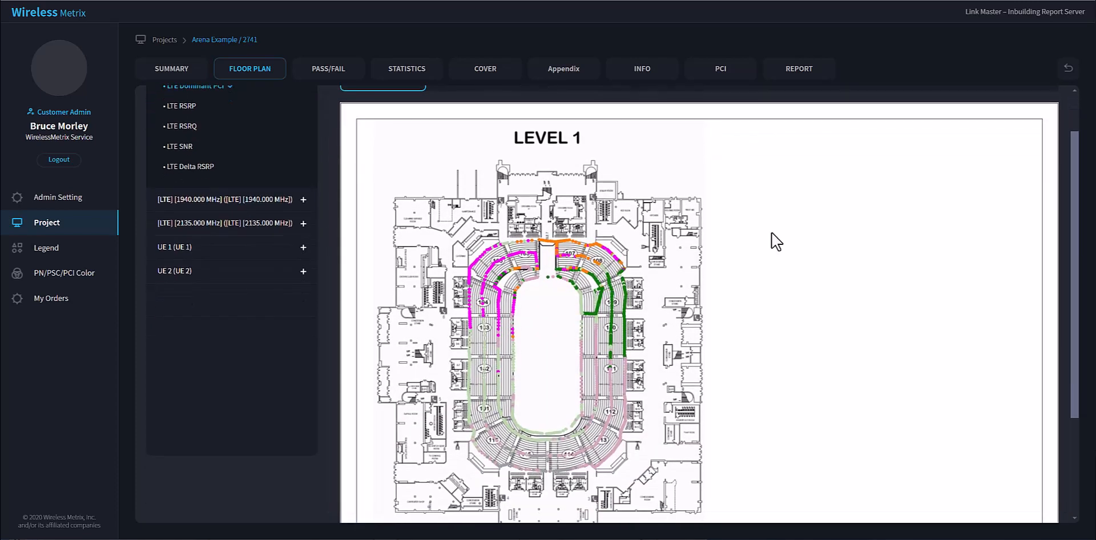
scroll(774, 235, up, 1)
click(1027, 111)
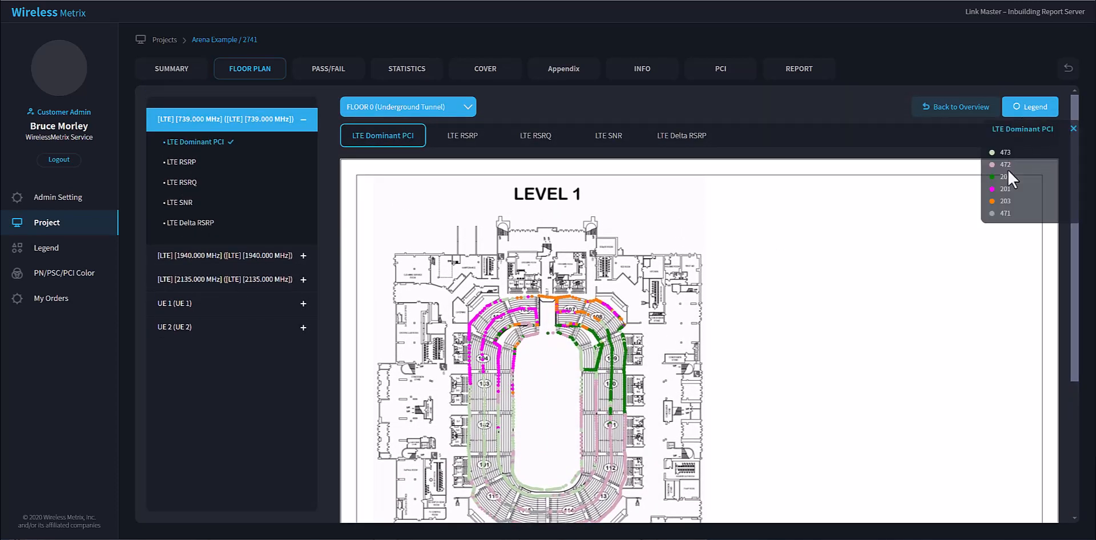
Display the Scanner LTE Dominant PCI plot of only PCI 201 for the 739 MHz channel on Floor 0, then close it.
click(720, 70)
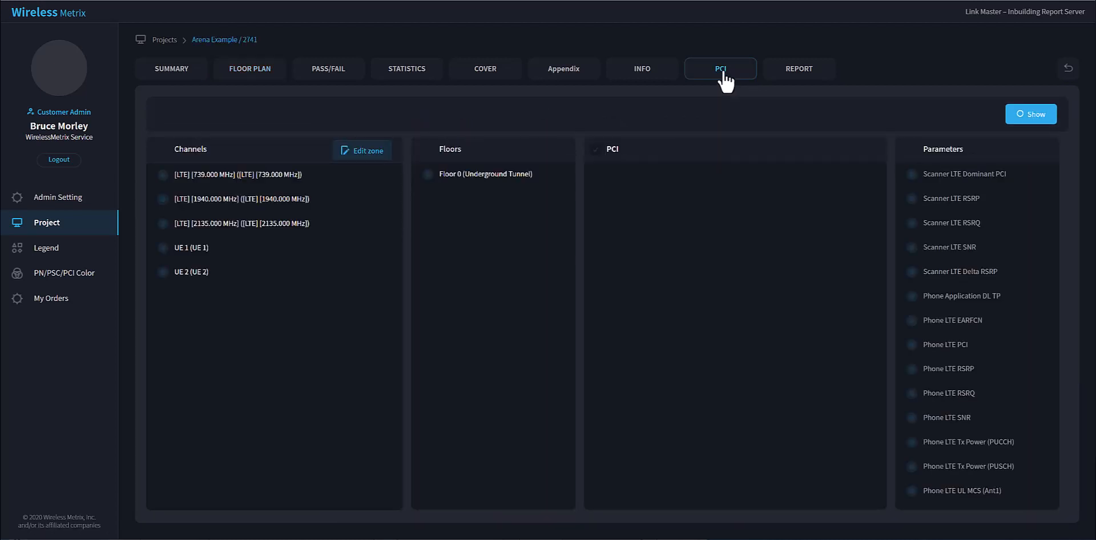
click(163, 174)
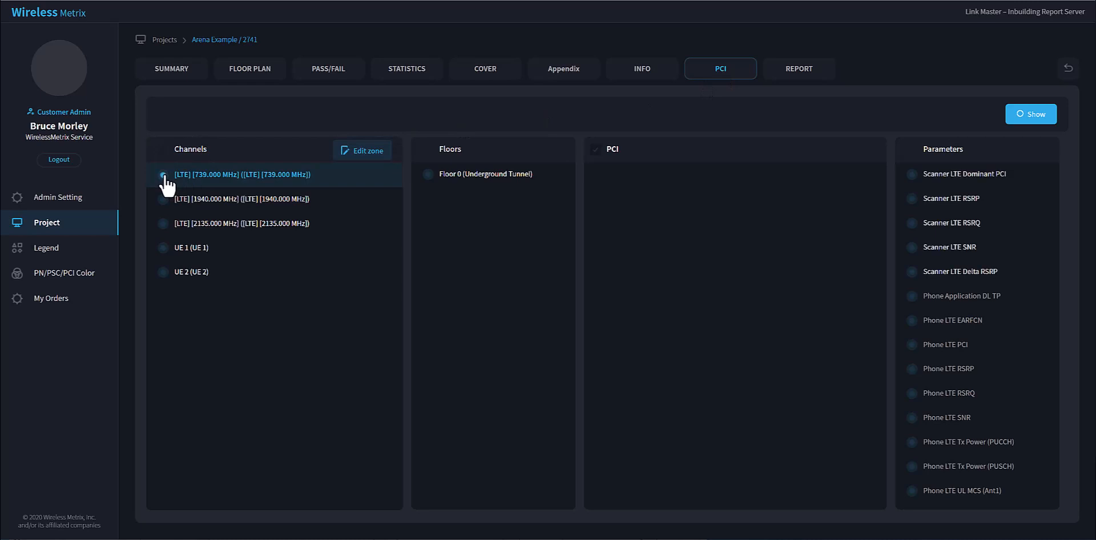
click(430, 176)
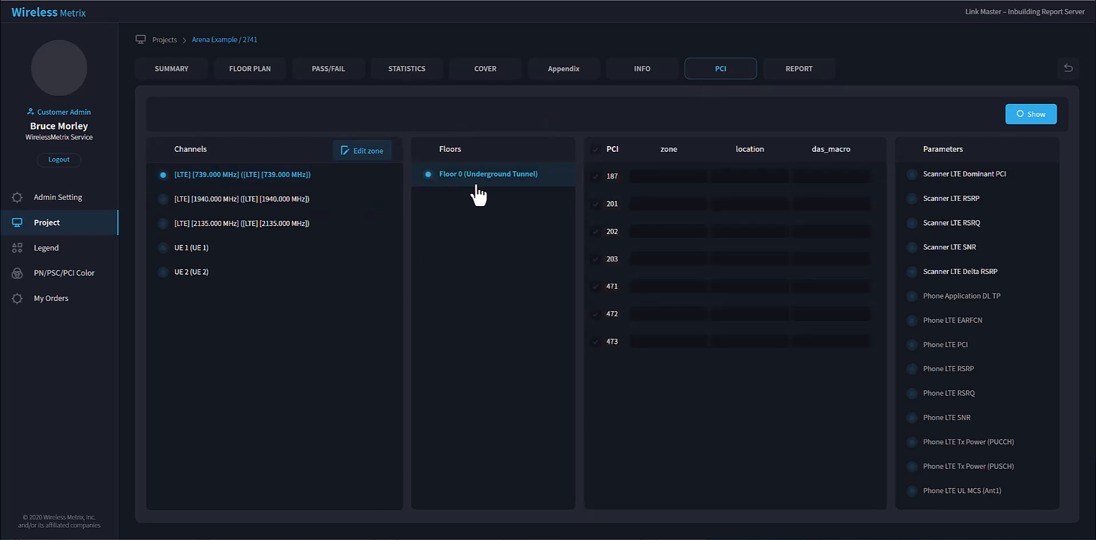
click(599, 209)
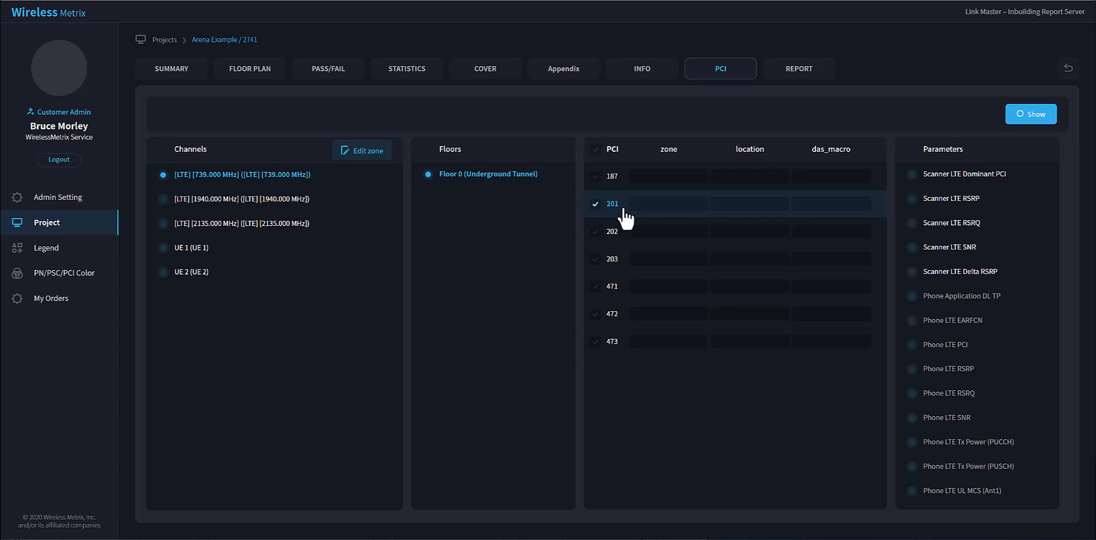
click(912, 174)
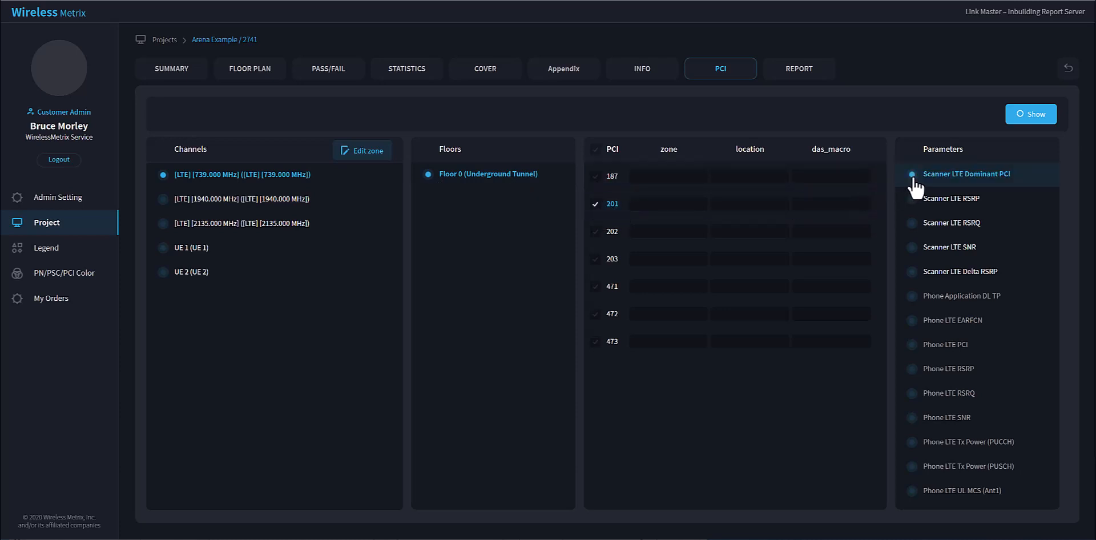
click(1029, 118)
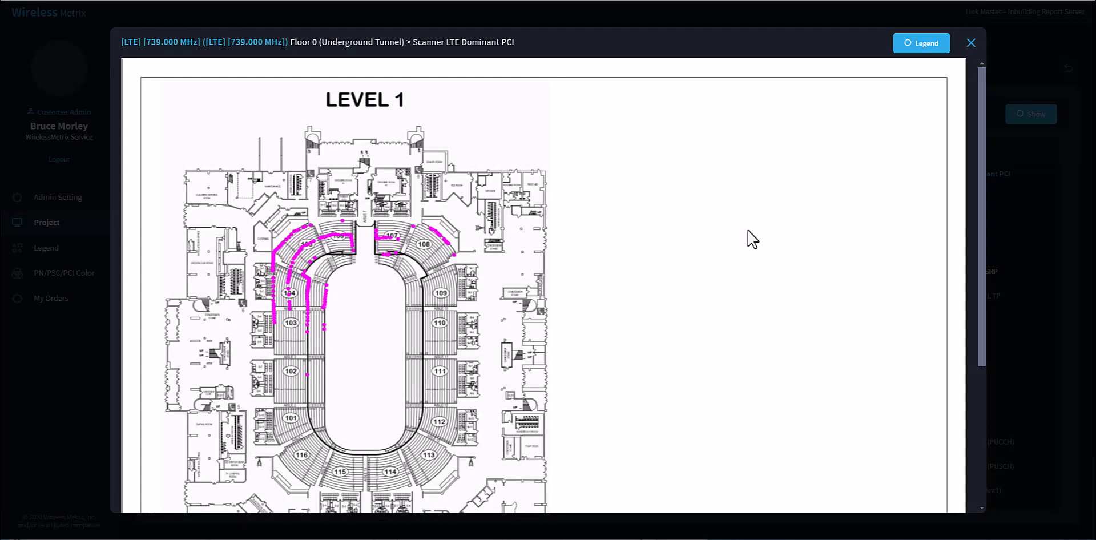
click(970, 45)
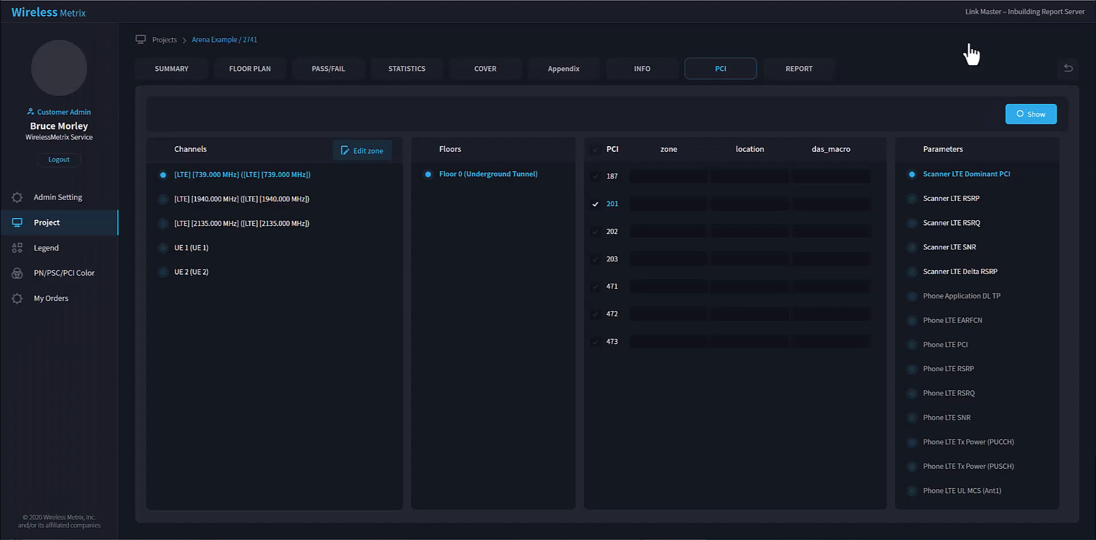
Display the Scanner LTE RSRP plot for PCI 201 with its legend.
click(914, 200)
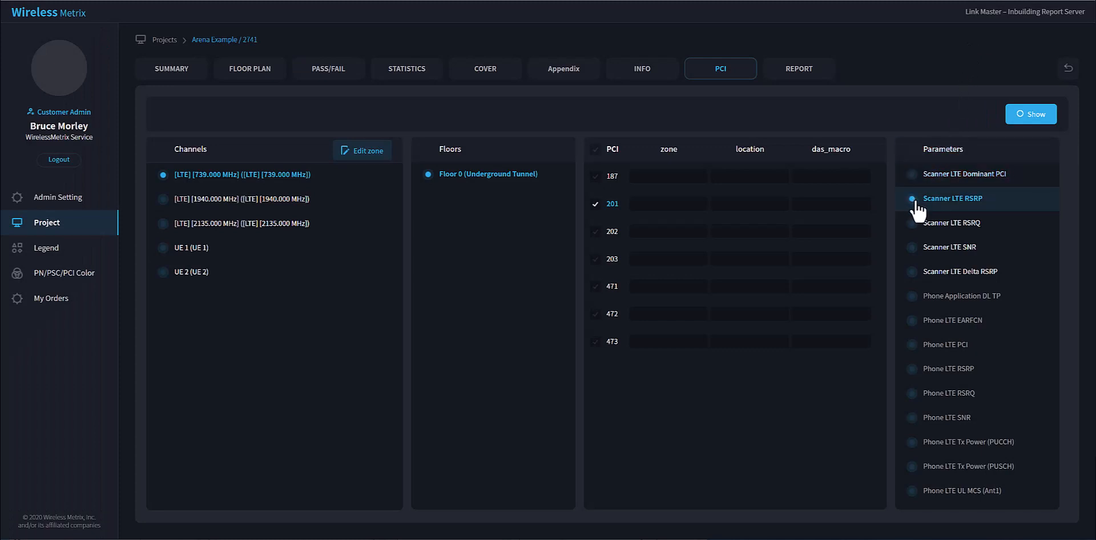
click(1025, 118)
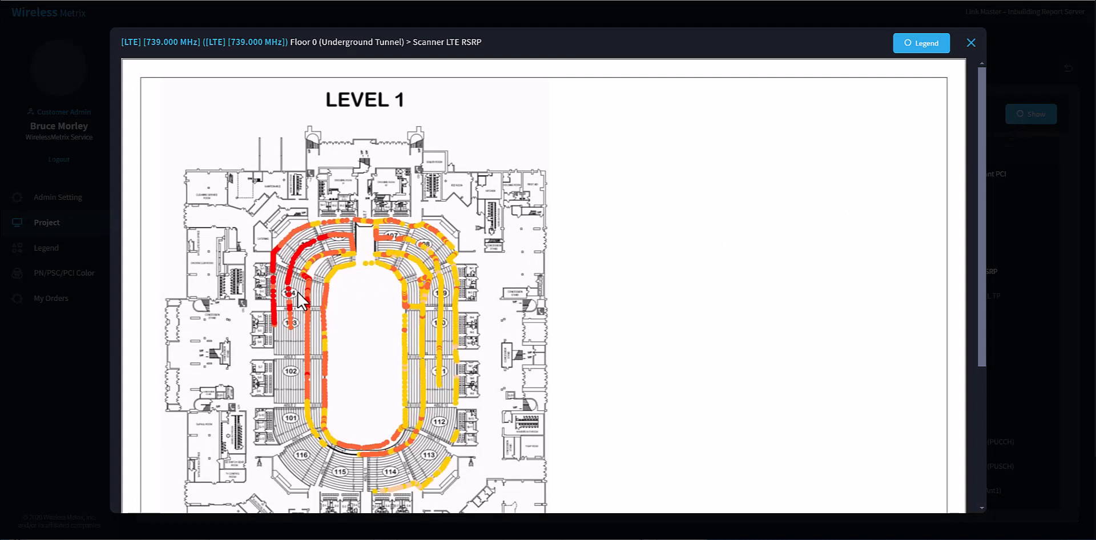
click(919, 56)
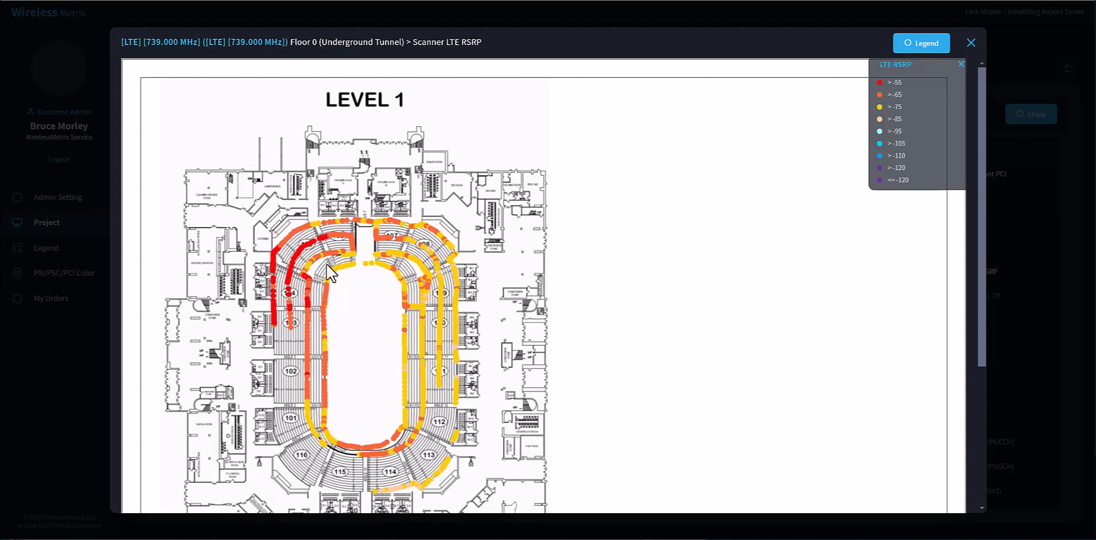
Edit the 739 MHz zone table, setting das_macro to macro for PCI 187 and the zone to North for PCIs 201, 202 and 203.
click(971, 43)
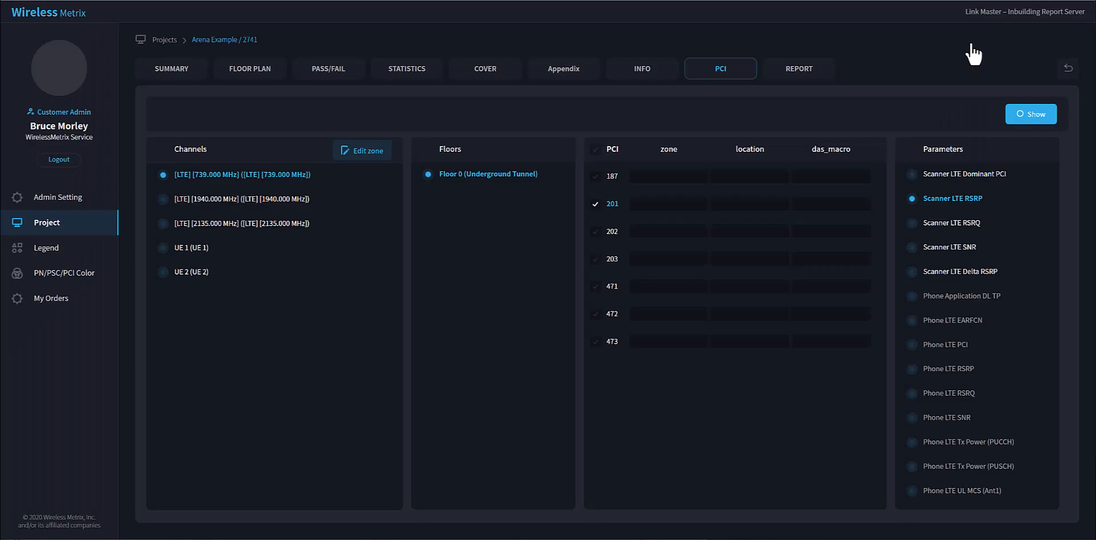
click(362, 152)
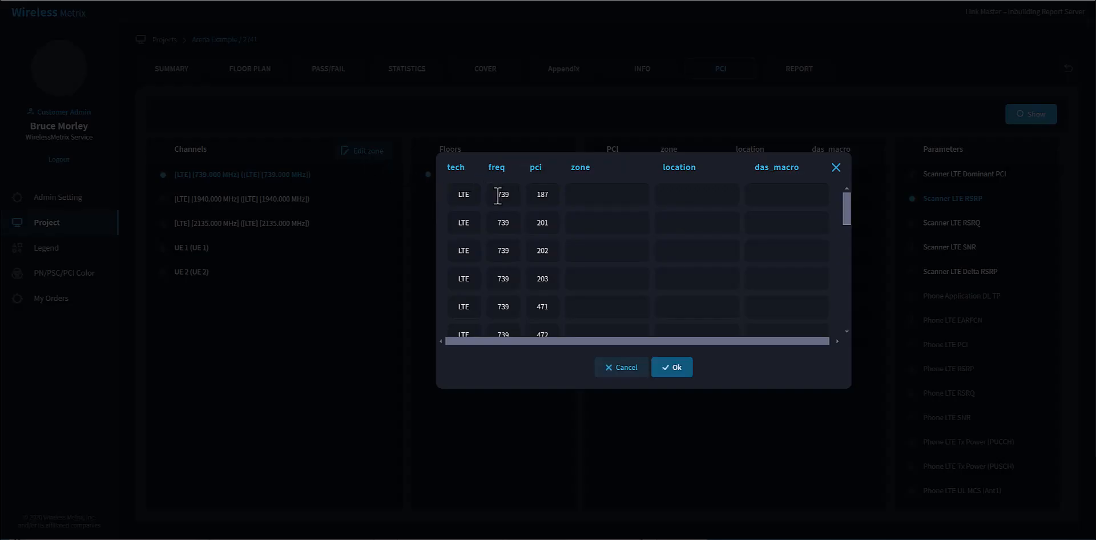
drag(498, 194, 506, 195)
click(589, 196)
click(601, 228)
text(North)
click(596, 251)
text(North)
click(589, 279)
Set the locations of 739 MHz PCIs 201, 202 and 203 to 101, 102 and 103, with das_macro DAS for all three.
text(North)
text(101)
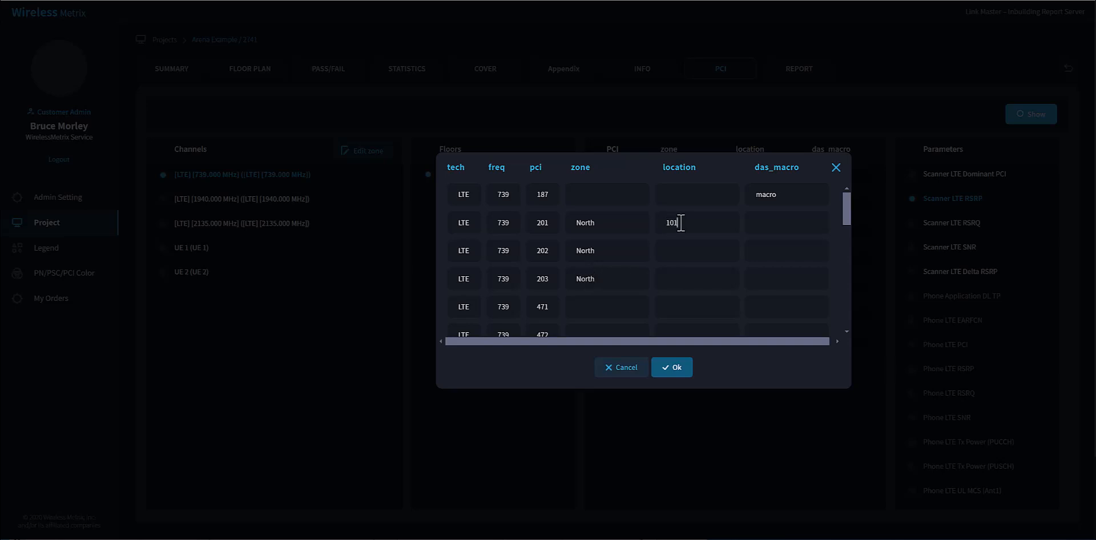
click(677, 250)
text(102)
click(670, 276)
click(769, 220)
text(DAS)
click(780, 252)
text(DAS)
click(777, 276)
text(DAS)
Set the zone of 739 MHz PCIs 471, 472 and 473 to South, with locations 104, 105 and 105.
click(617, 306)
scroll(616, 306, down, 1)
text(South)
click(606, 278)
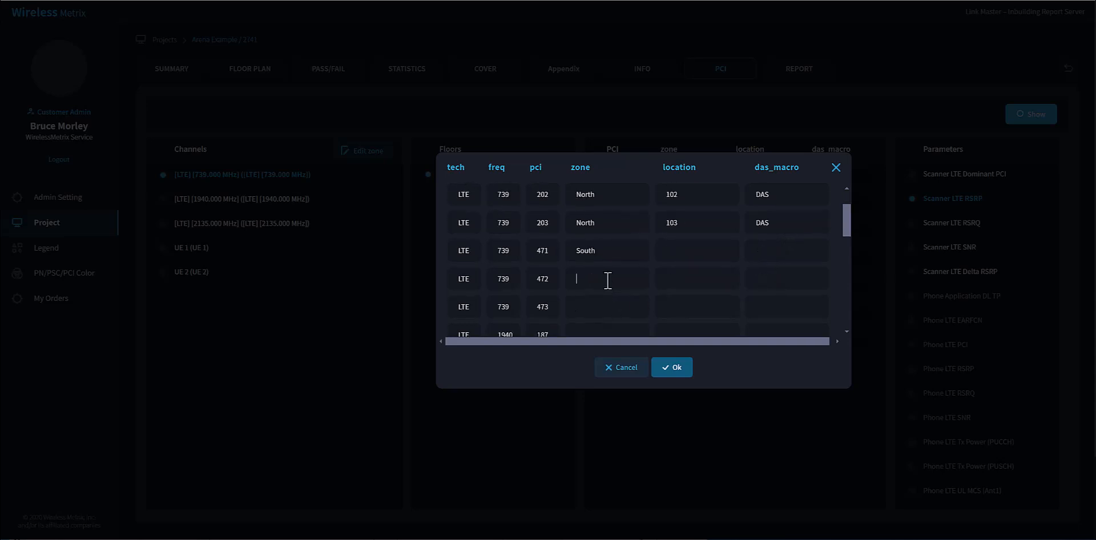
text(South)
click(671, 251)
click(678, 279)
text(105)
click(674, 307)
text(105)
Set das_macro to DAS for 739 MHz PCIs 471, 472 and 473, and save the zone table.
click(765, 251)
text(DAS)
click(773, 280)
text(D)
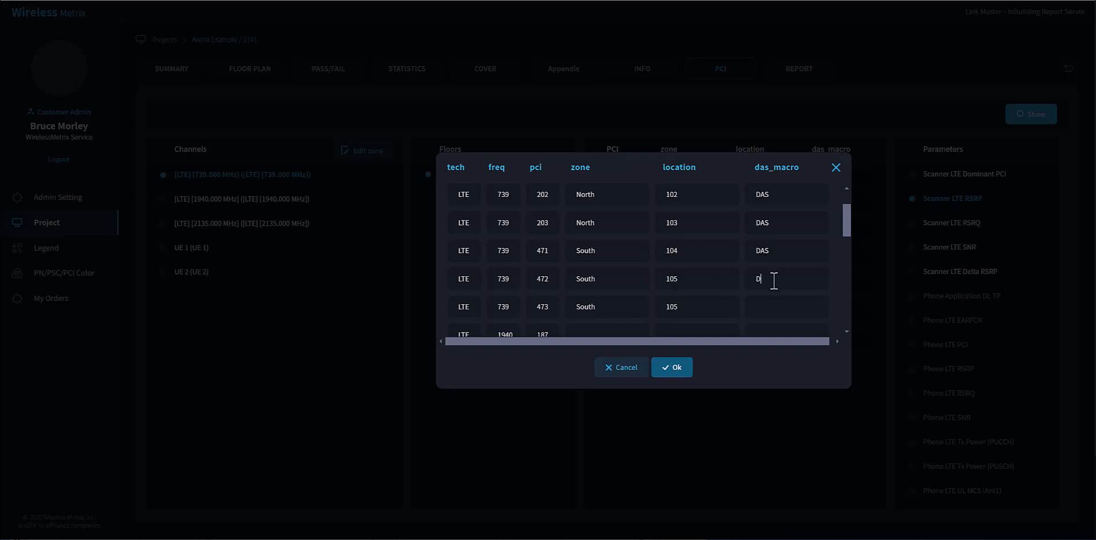
text(AS)
click(760, 307)
click(672, 370)
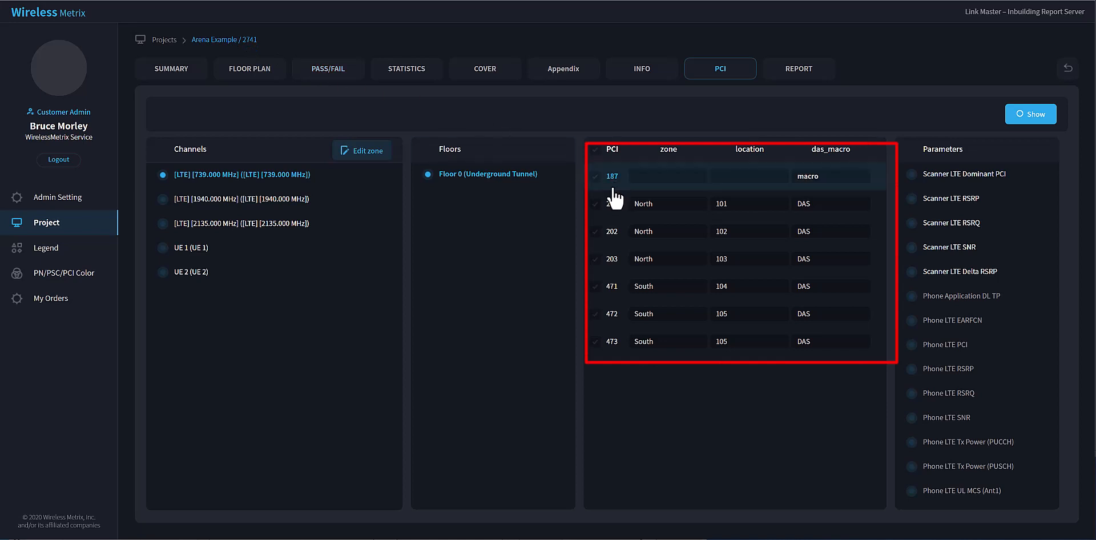
Display the 739 MHz Scanner LTE RSRP plot of macro PCI 187 on Floor 0, then close it.
click(594, 177)
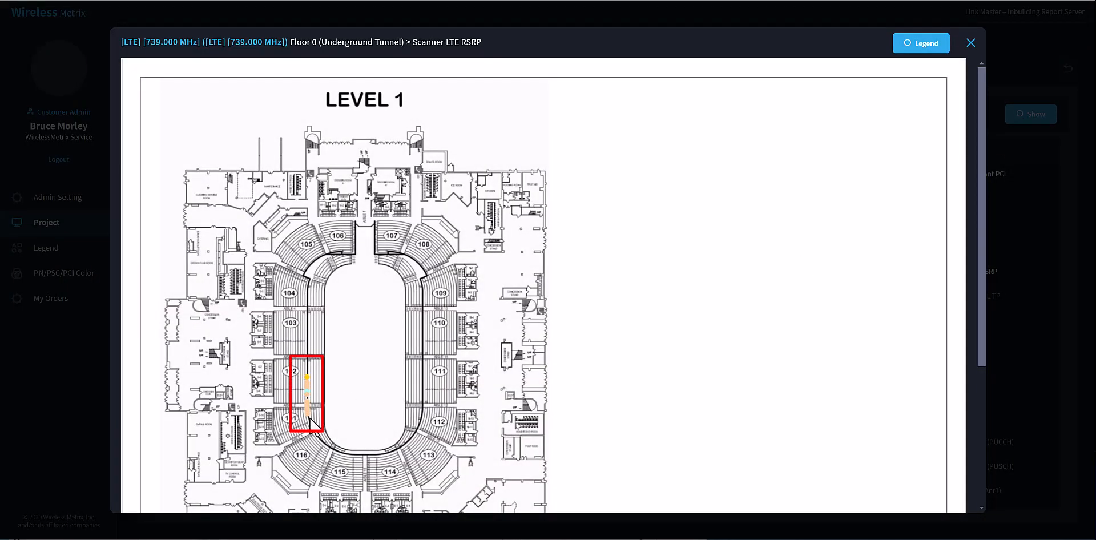
click(970, 43)
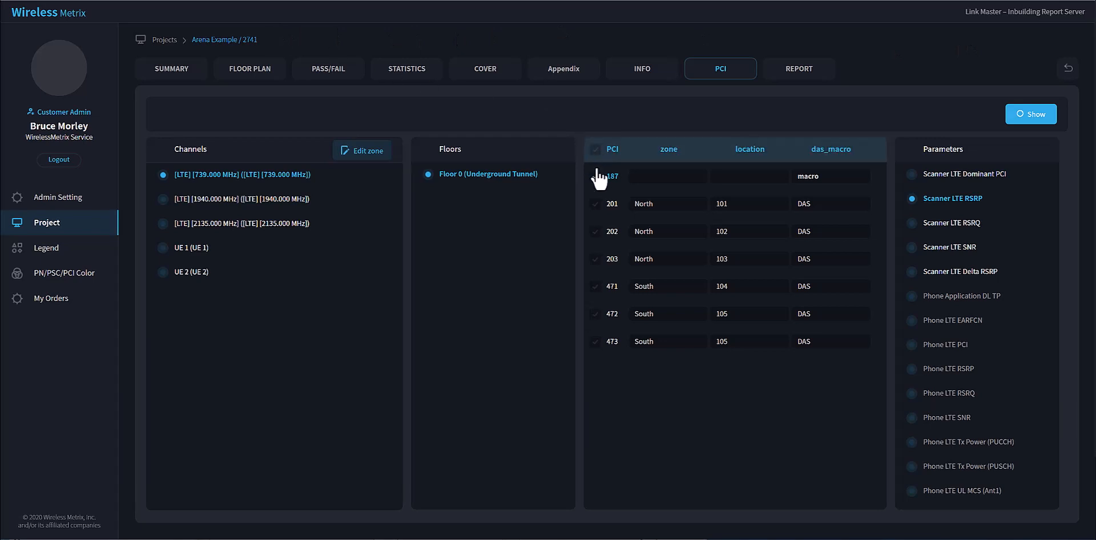
Display the Scanner LTE Dominant PCI plot of North zone PCIs 201, 202 and 203, then close it.
click(595, 204)
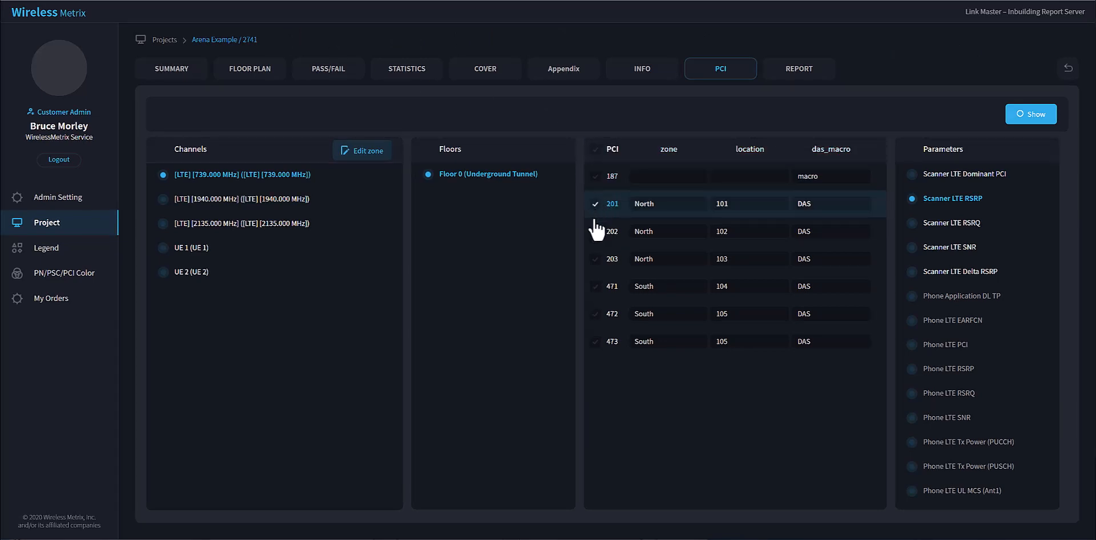
click(595, 233)
click(596, 259)
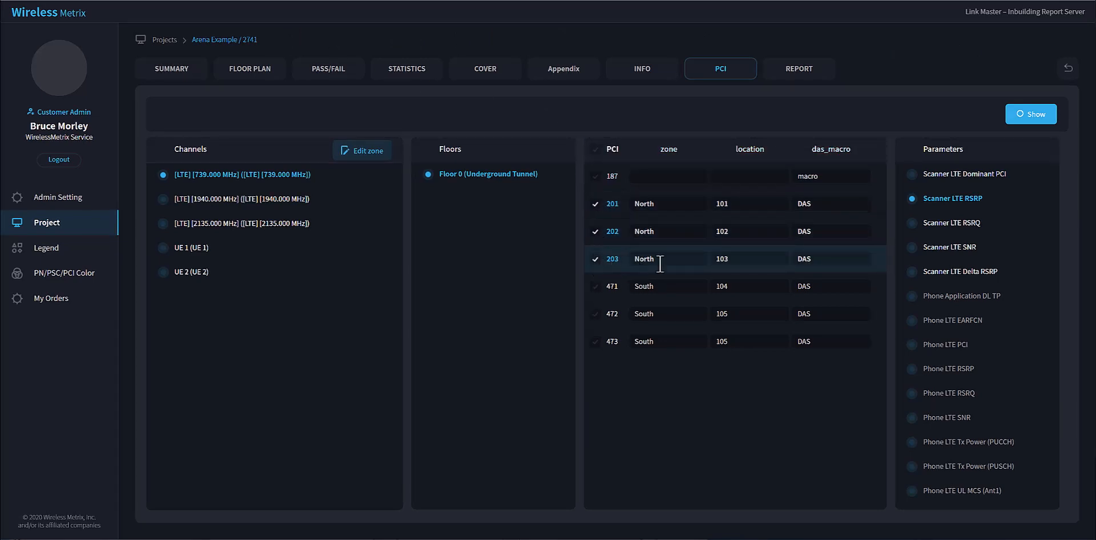
click(912, 175)
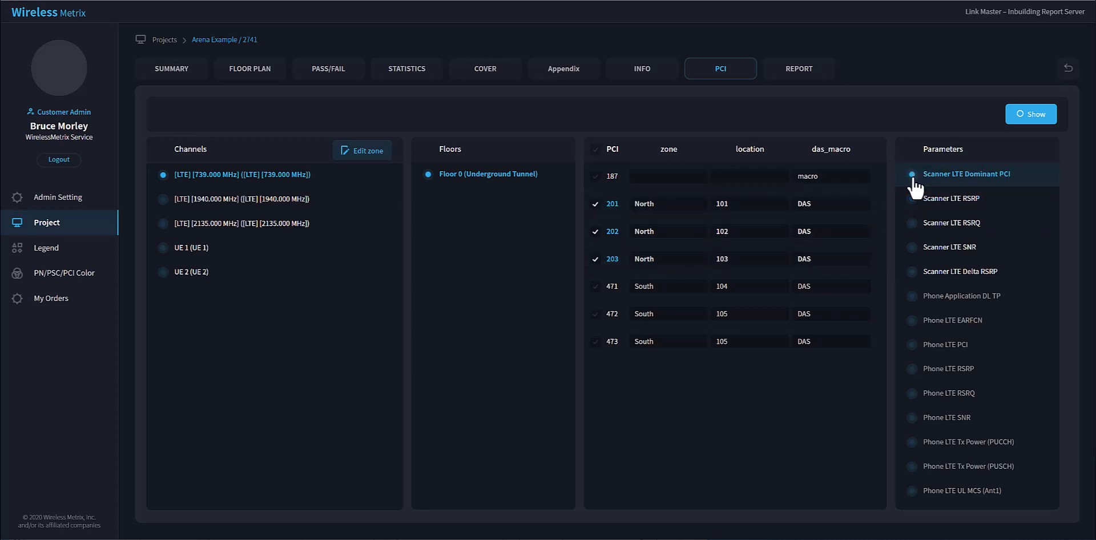
click(1034, 116)
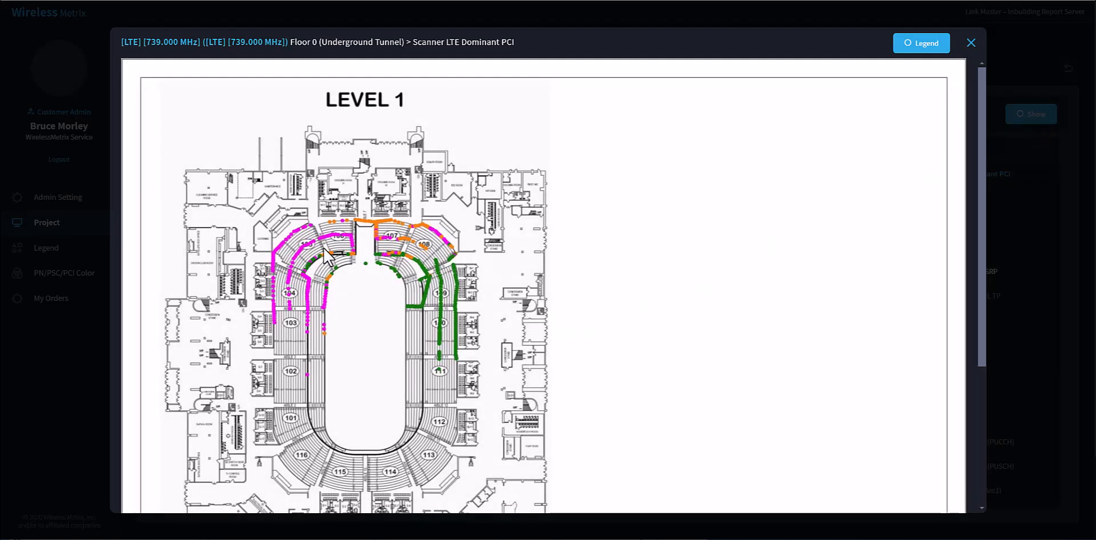
click(971, 43)
Display the Scanner LTE Dominant PCI plot of only South zone PCIs 471, 472 and 473 with its legend, then close it.
click(596, 205)
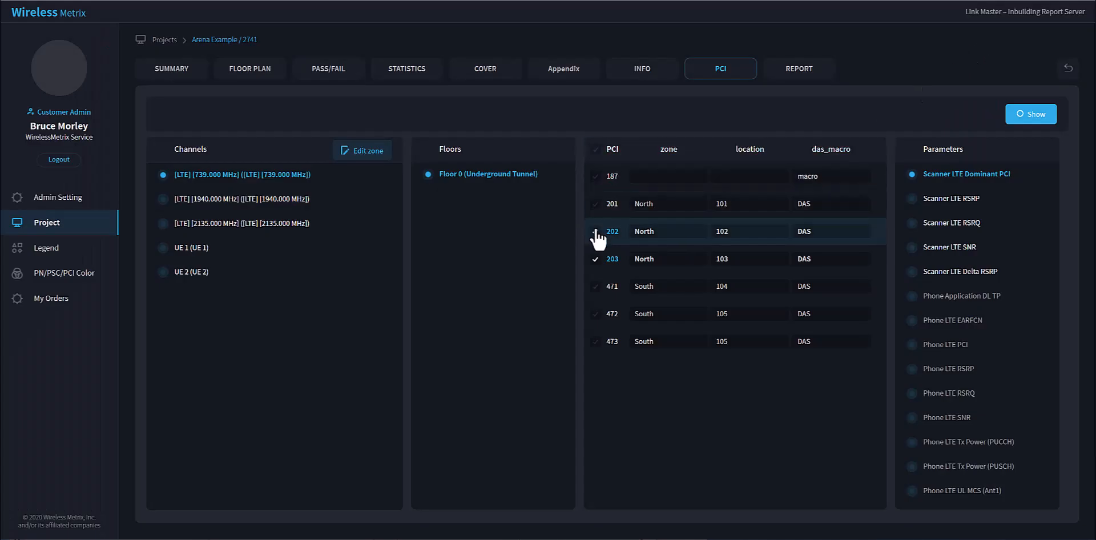
click(596, 232)
click(596, 259)
click(595, 287)
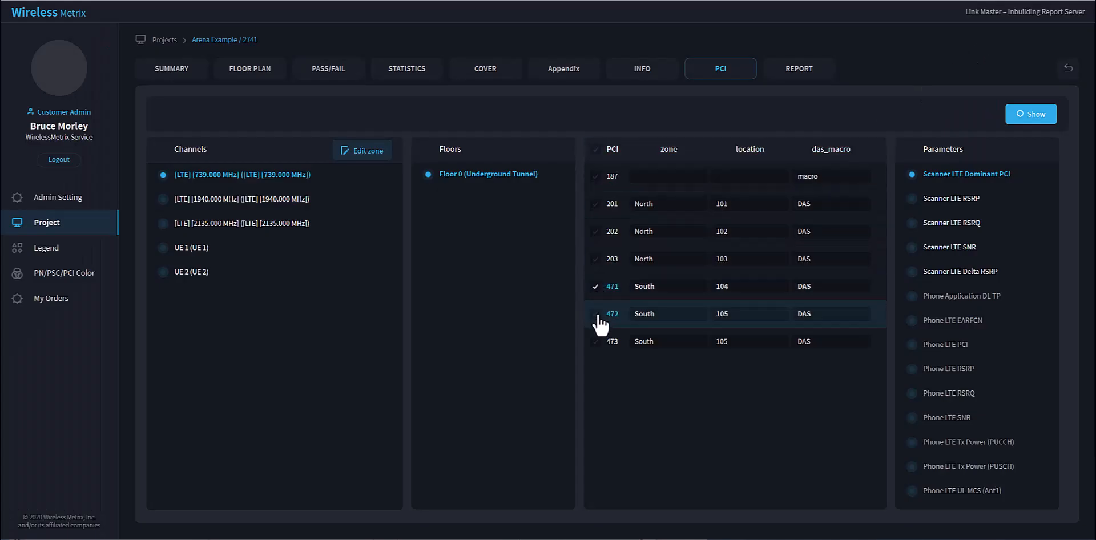
click(595, 314)
click(596, 342)
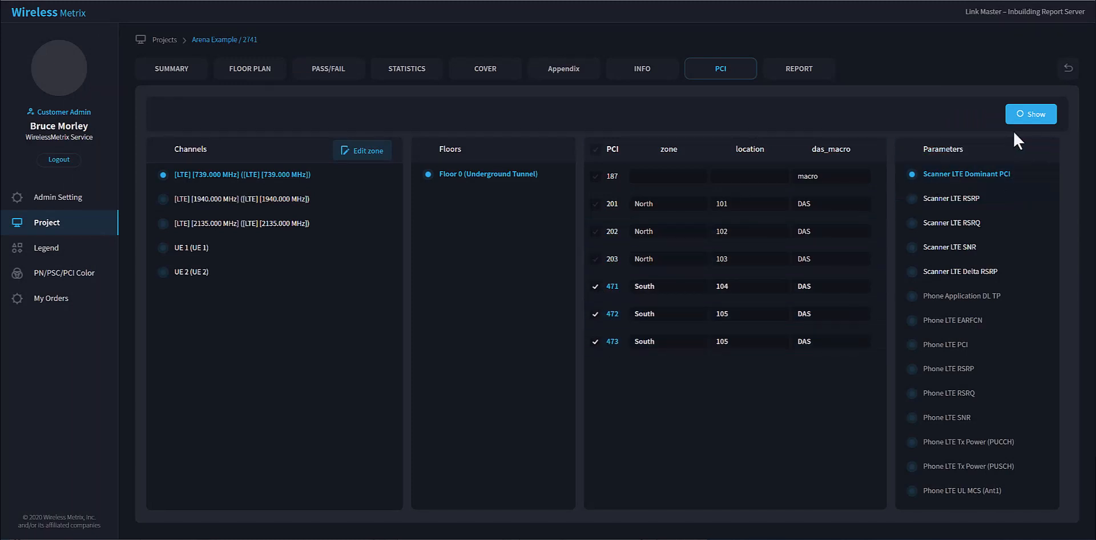
click(1028, 116)
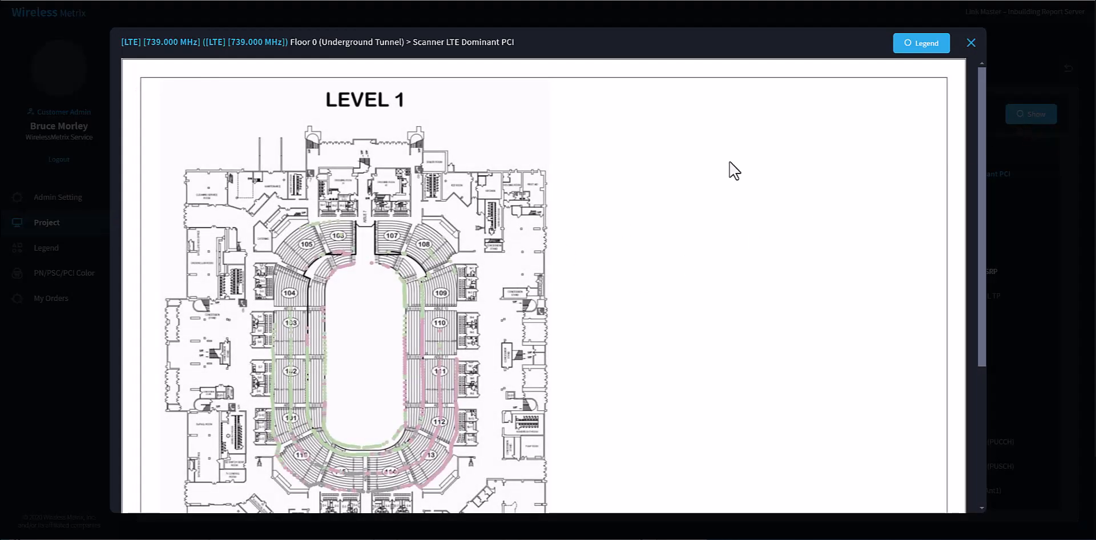
click(916, 49)
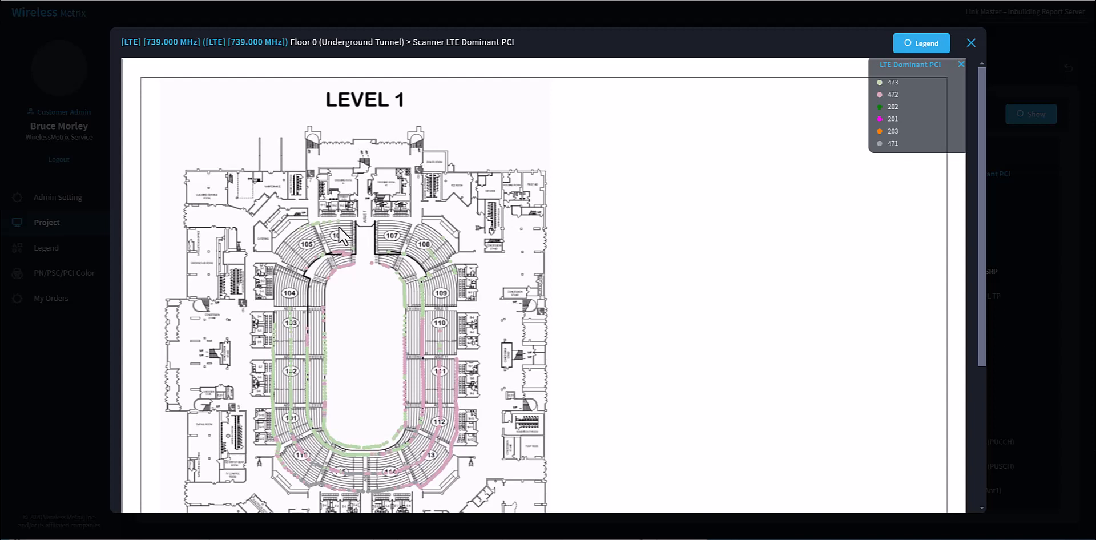
click(970, 44)
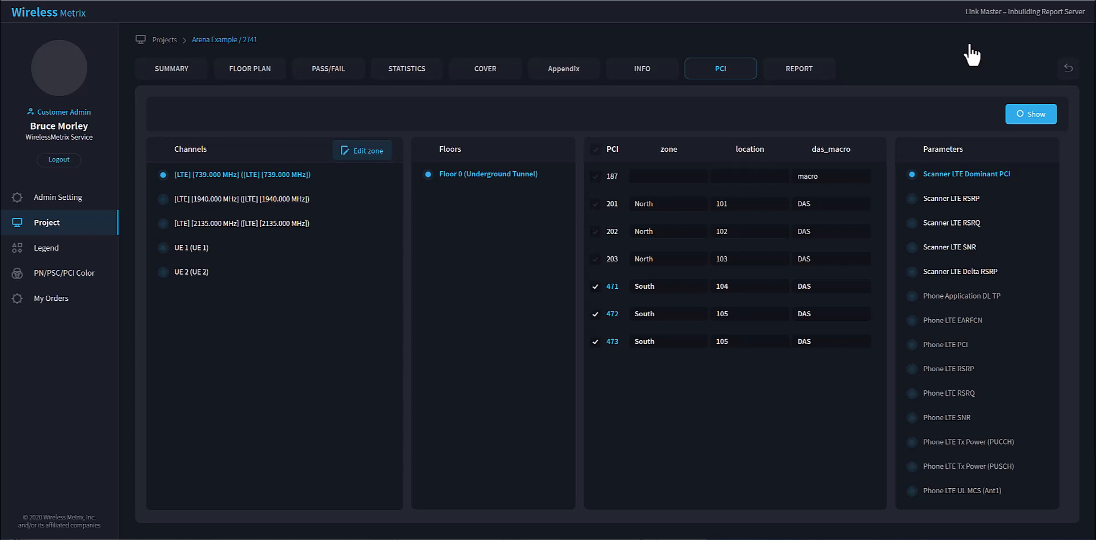
Display the Scanner LTE RSRP plot of PCIs 471, 472 and 473 with its legend, then close it.
click(913, 199)
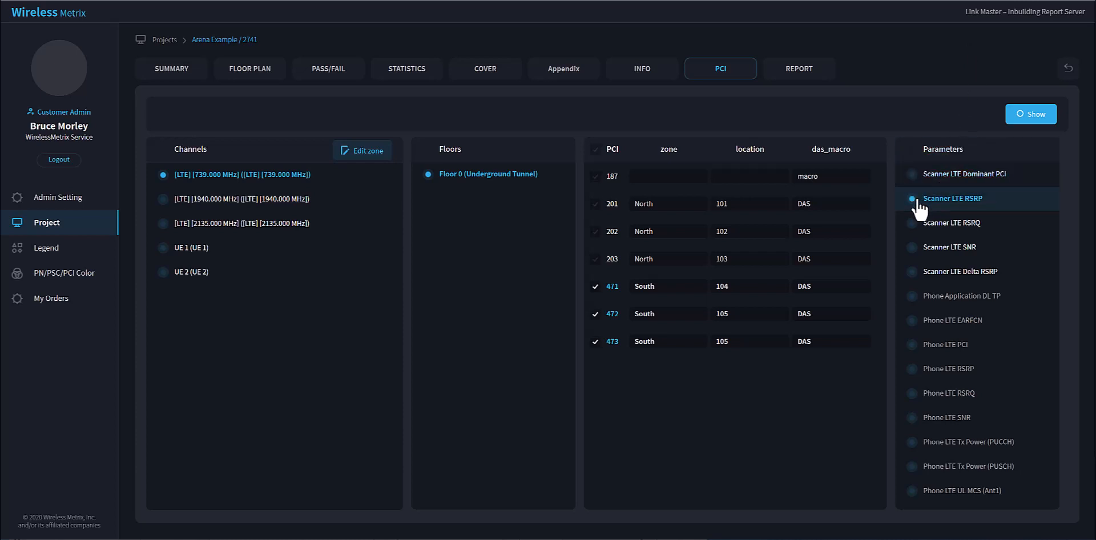
click(1024, 117)
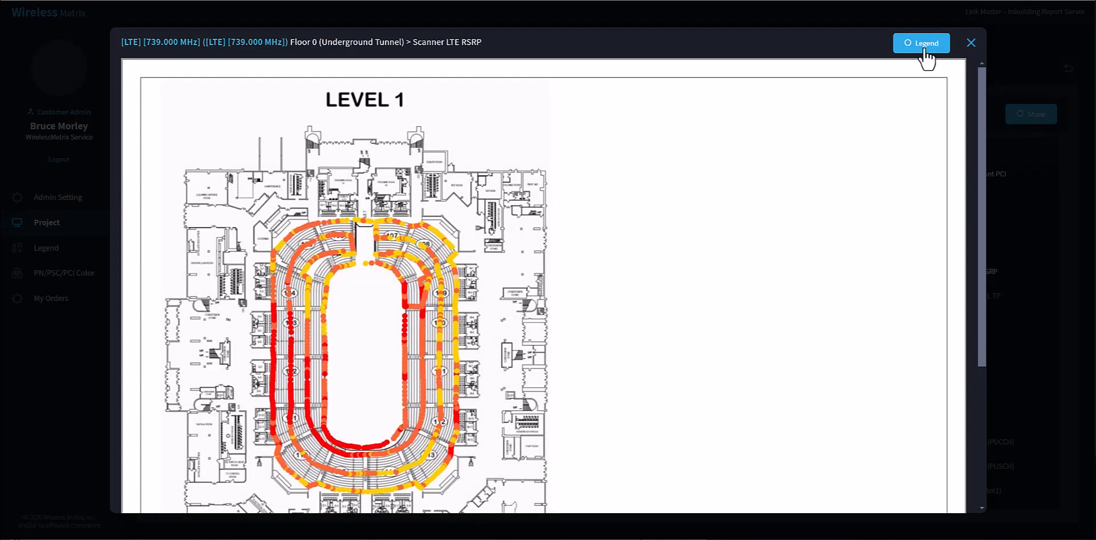
click(926, 52)
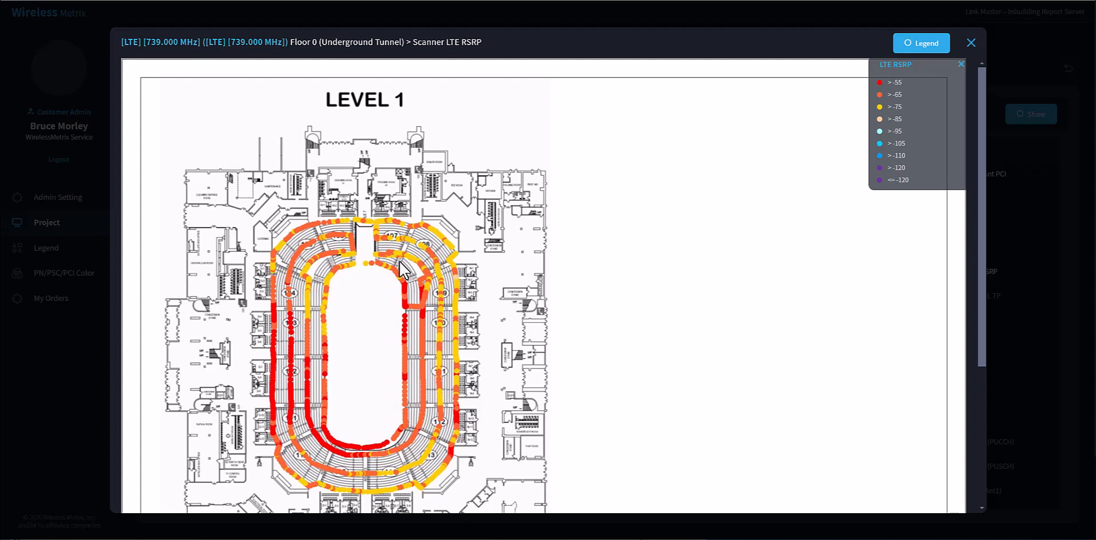
click(971, 44)
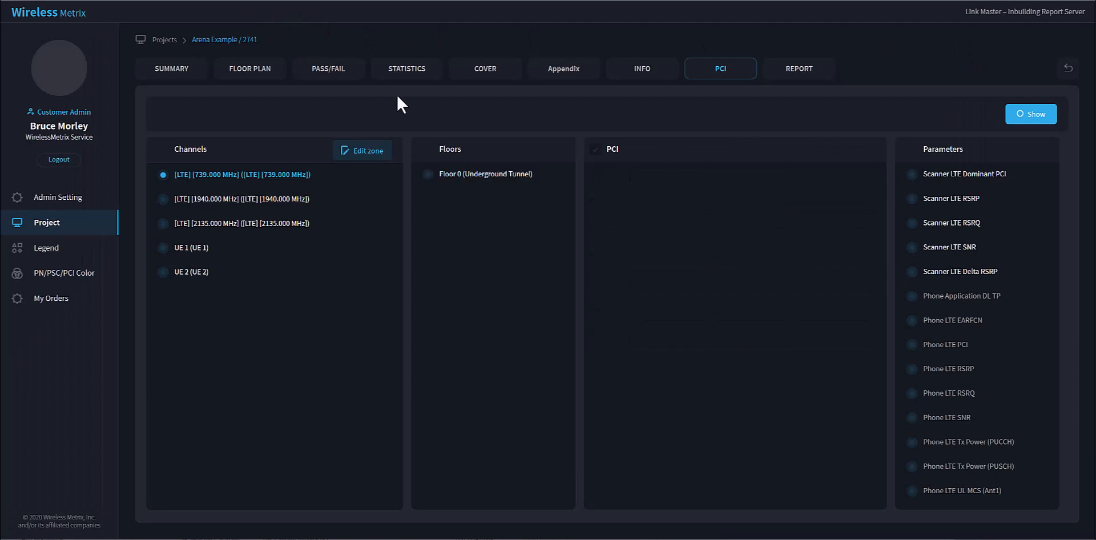
Change the das_macro value of 739 MHz PCI 471 to DAS1 in the zone table and save it.
click(367, 153)
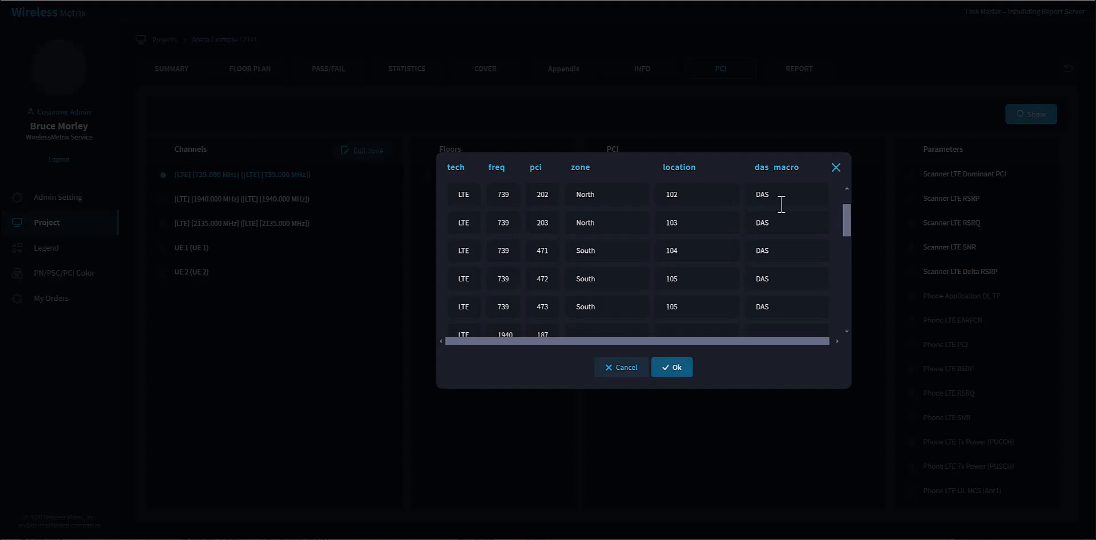
drag(845, 221, 849, 208)
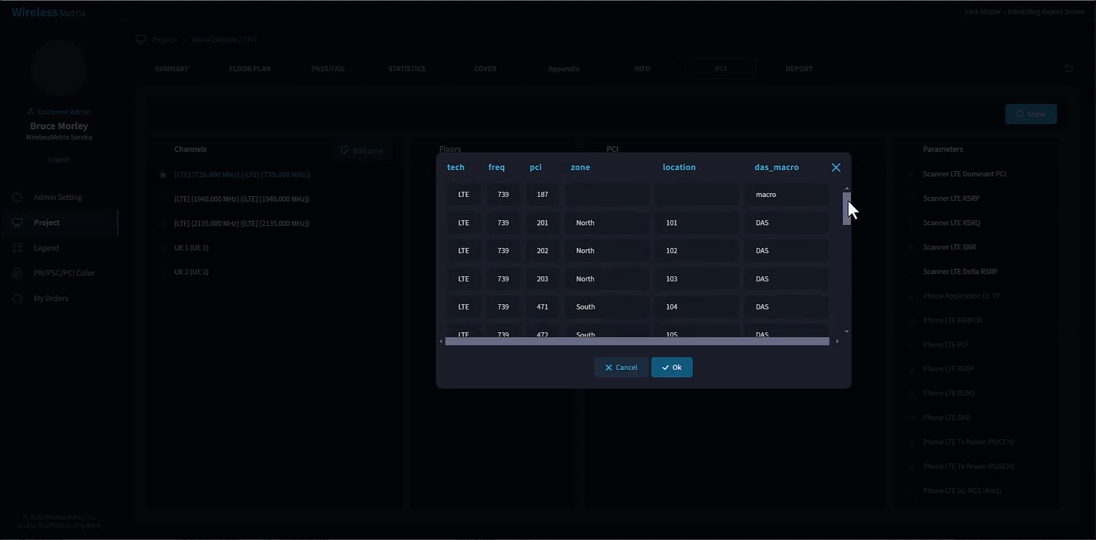
scroll(845, 204, down, 1)
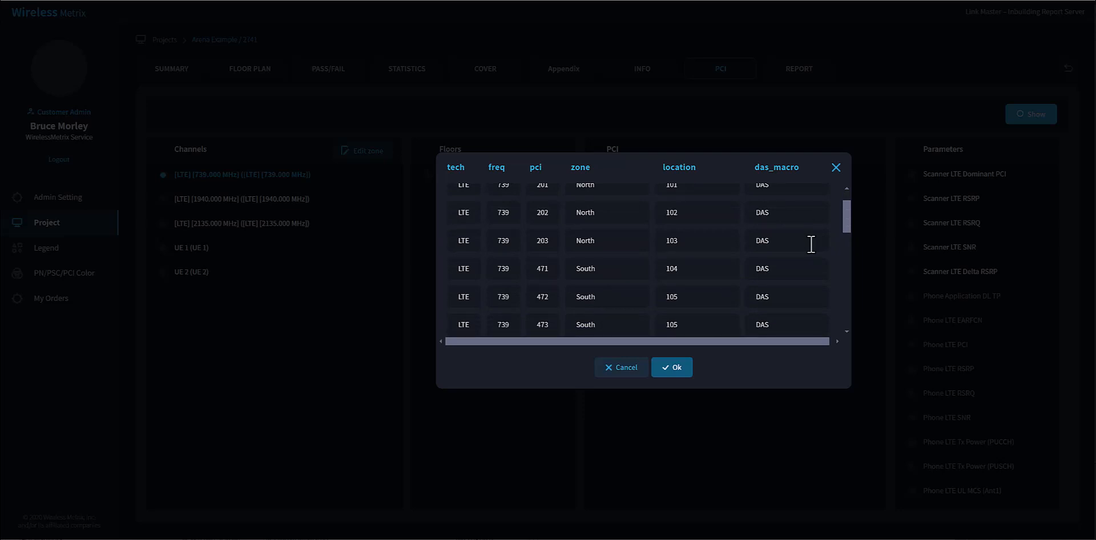
click(778, 268)
text(1)
click(673, 368)
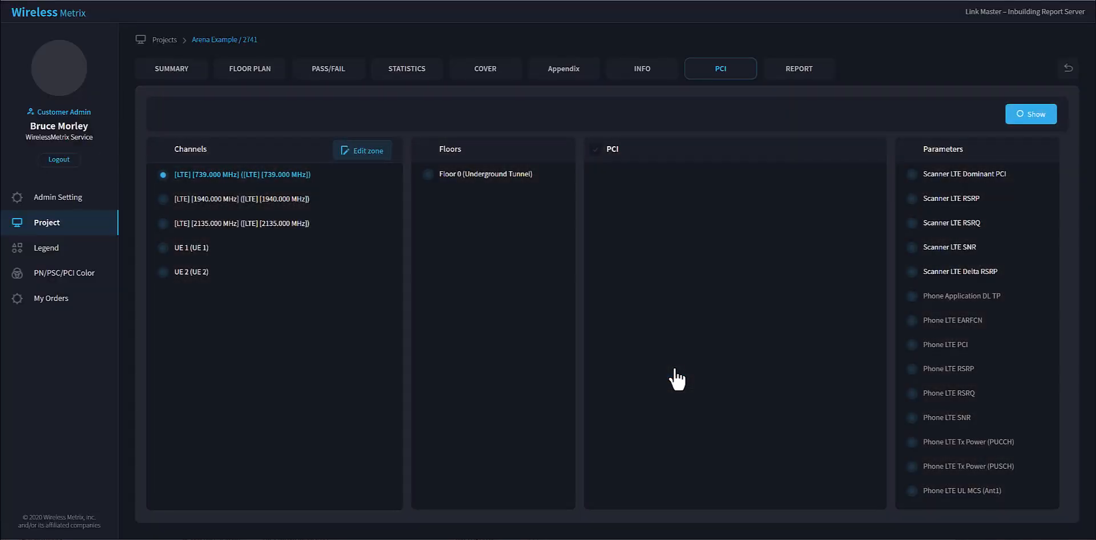
Export the Pre-Install ibwc file from the project report with DAS1 as the DAS to exclude.
click(798, 68)
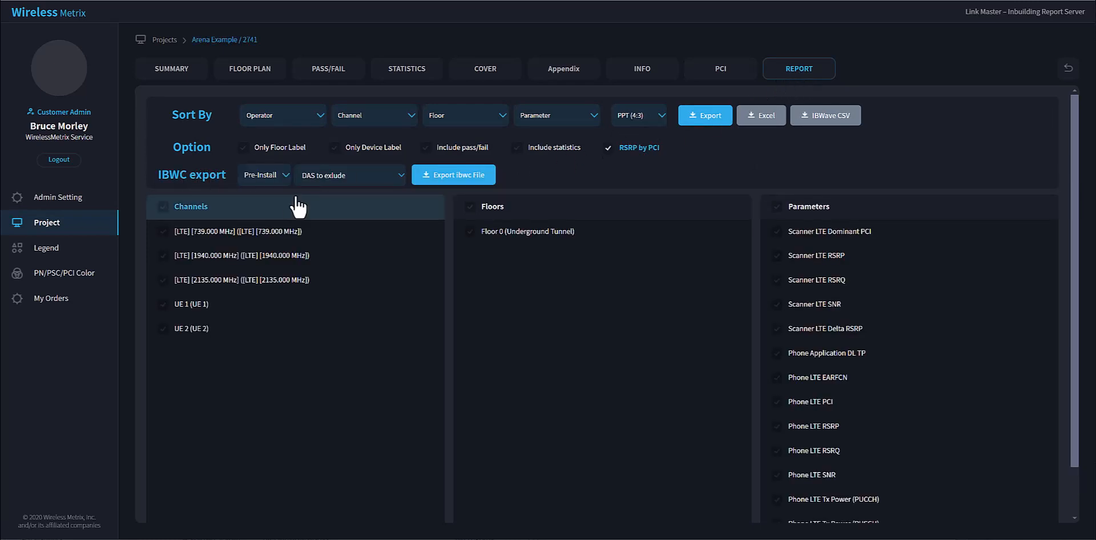
click(402, 175)
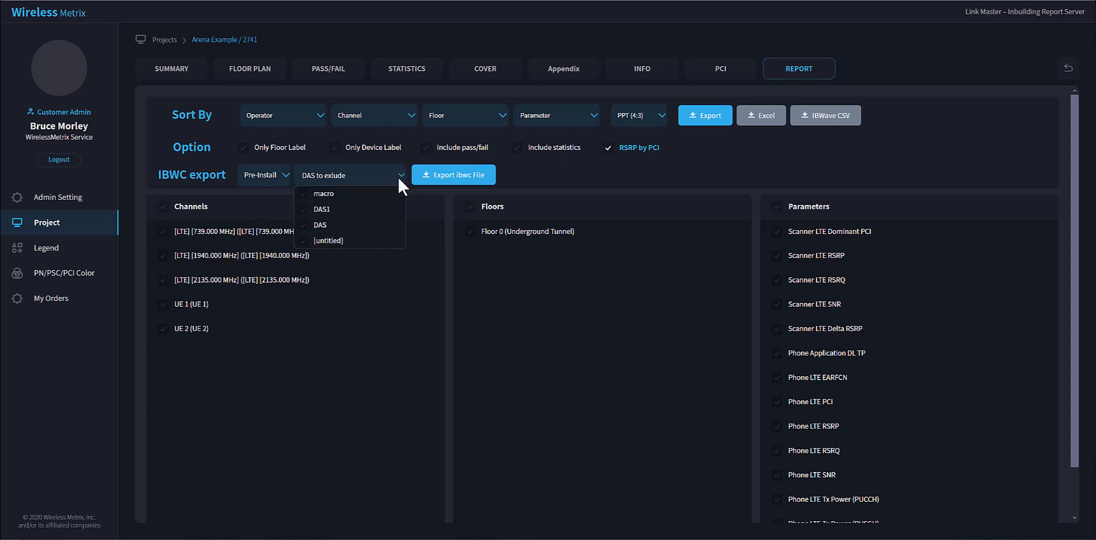
click(303, 210)
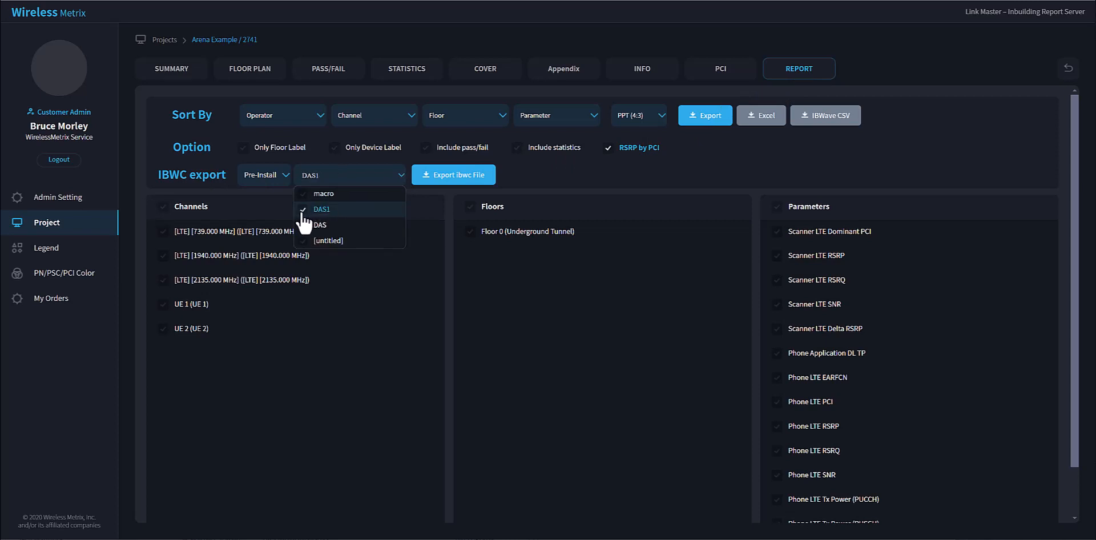
click(469, 187)
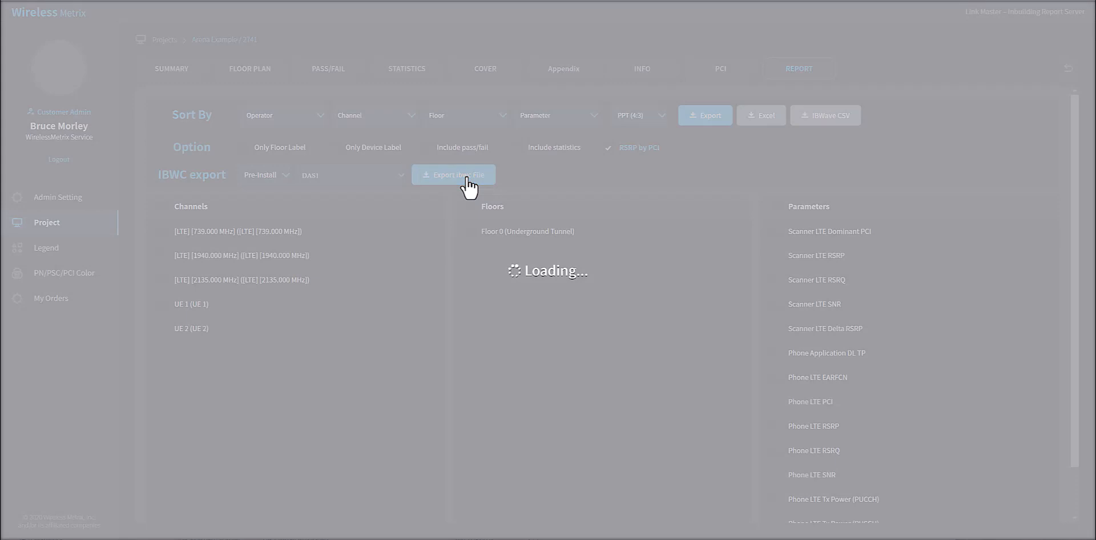